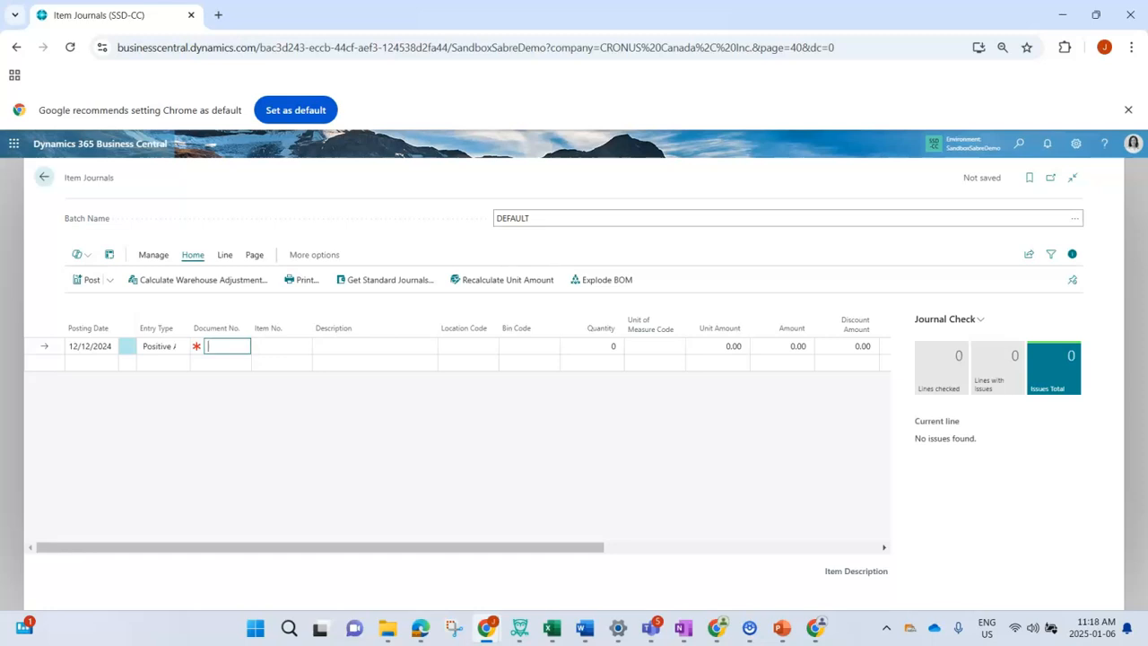
# Enter document number 123 on the journal line and choose item 1908-S, LONDON Swivel Chair, blue.
pyautogui.write('123')
pyautogui.press('Tab')
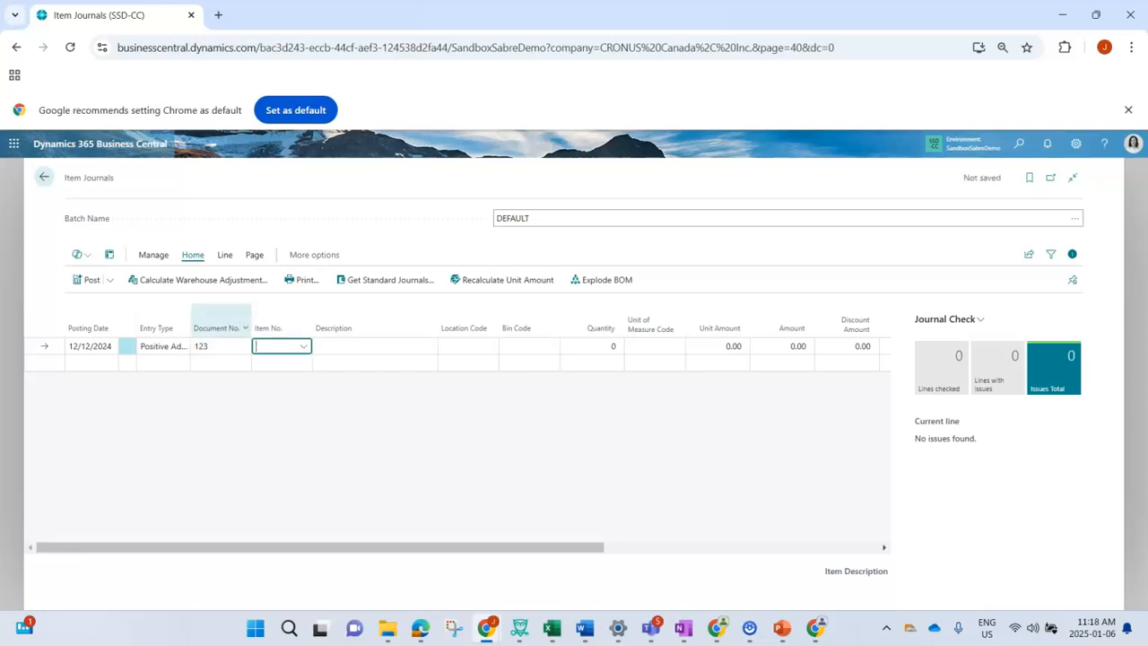
pyautogui.write('swivel')
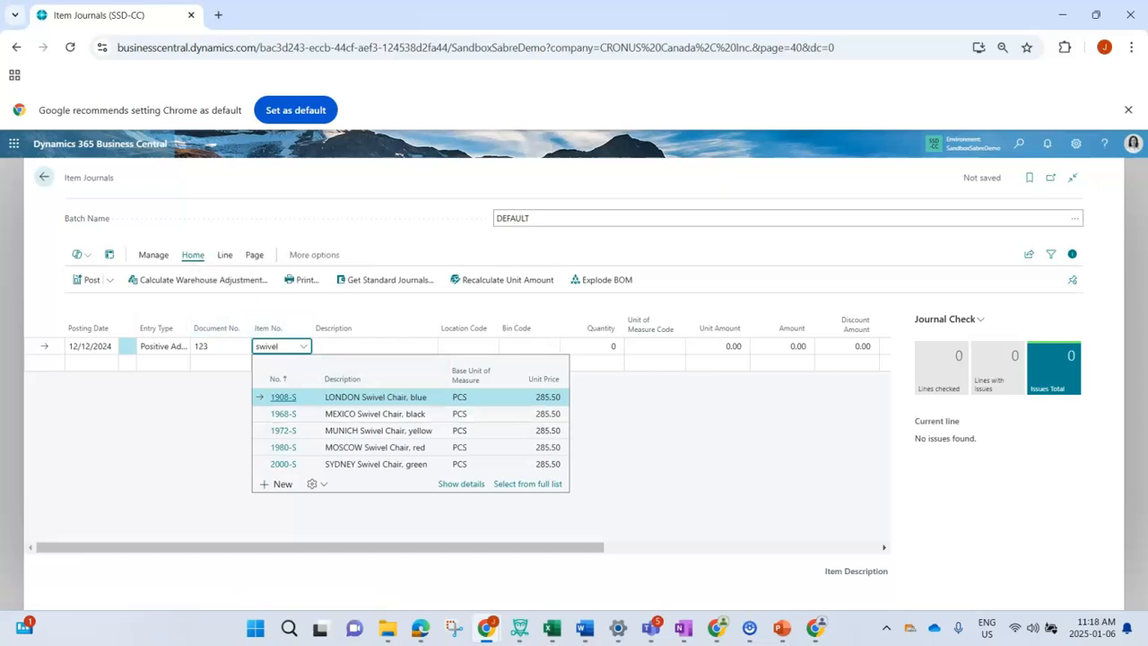
pyautogui.press('Return')
pyautogui.press('Tab')
pyautogui.press('Tab')
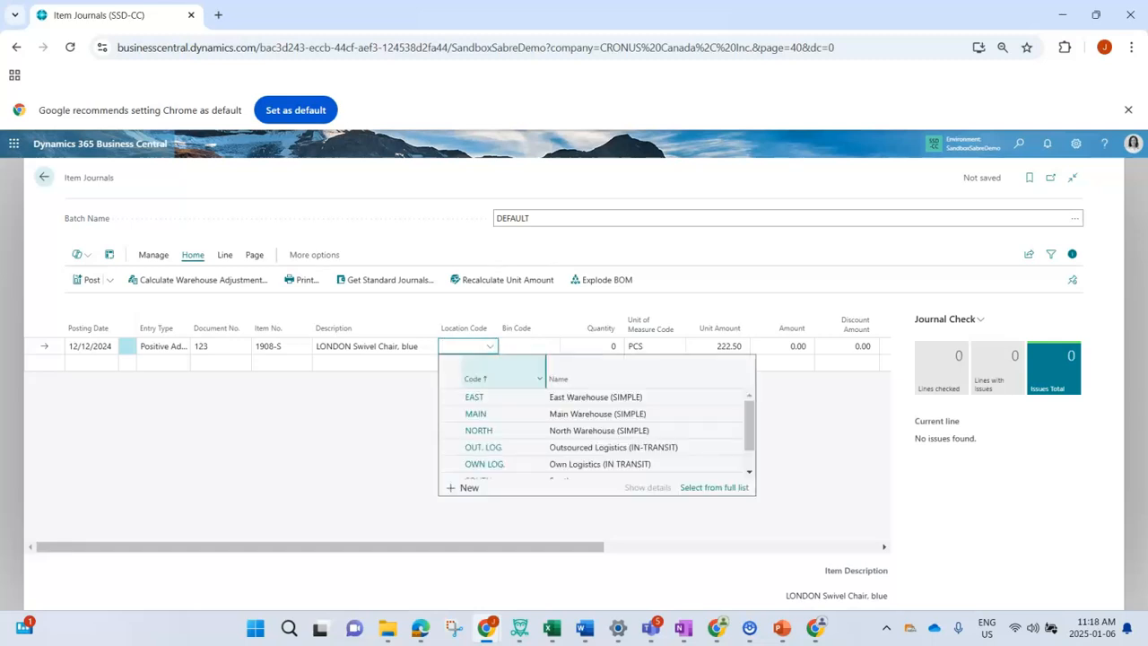
# Set the journal line's location code to MAIN and quantity to 1, leaving the bin code blank, and check the unit cost.
pyautogui.write('MAIN')
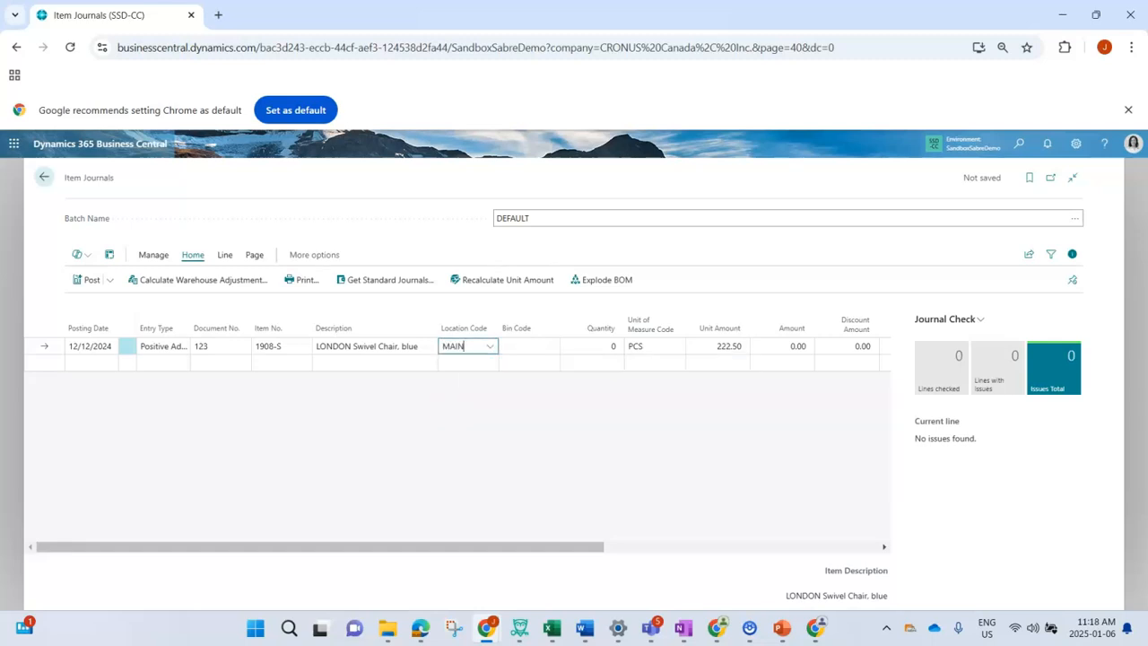
pyautogui.press('Tab')
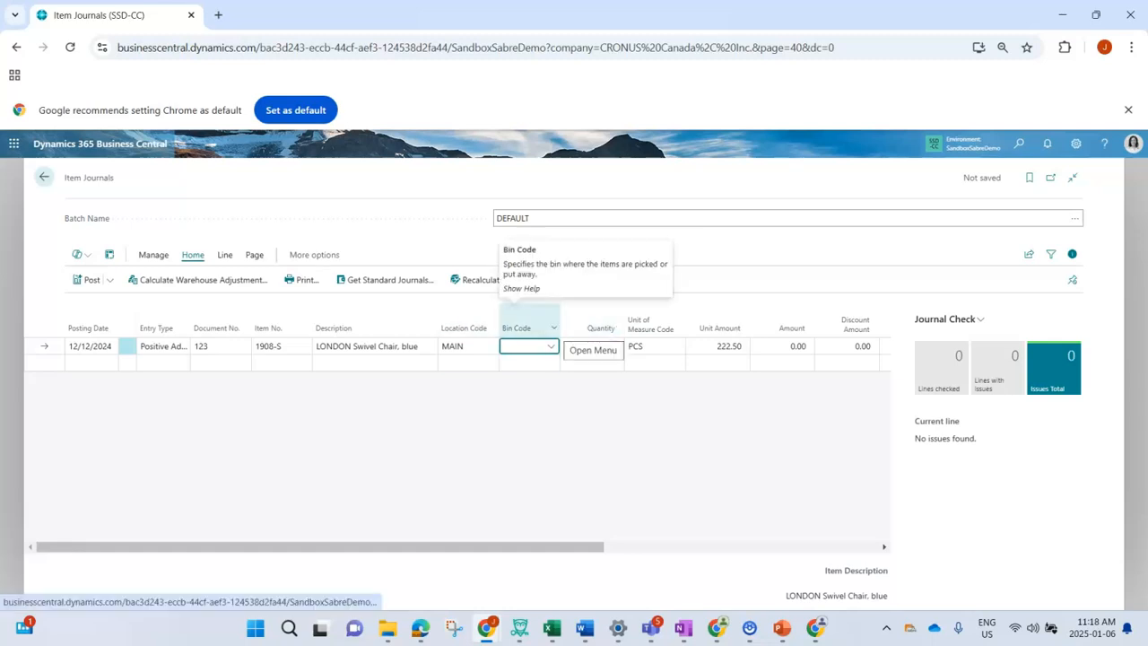
pyautogui.press('Tab')
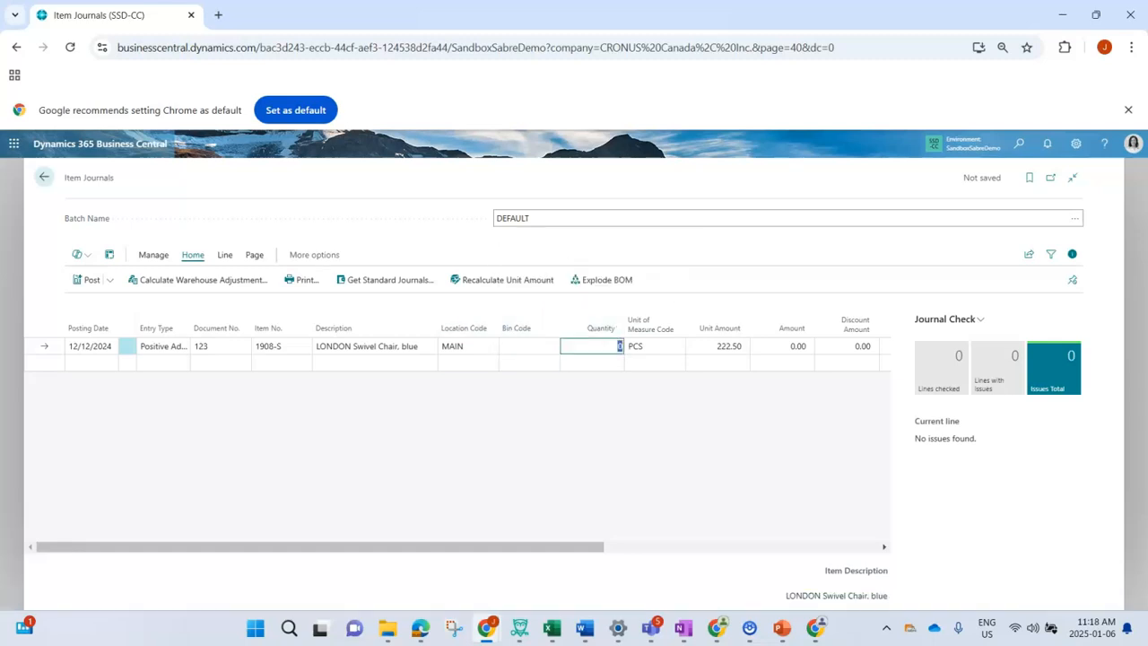
pyautogui.write('1')
pyautogui.moveTo(574, 546); pyautogui.dragTo(722, 546)
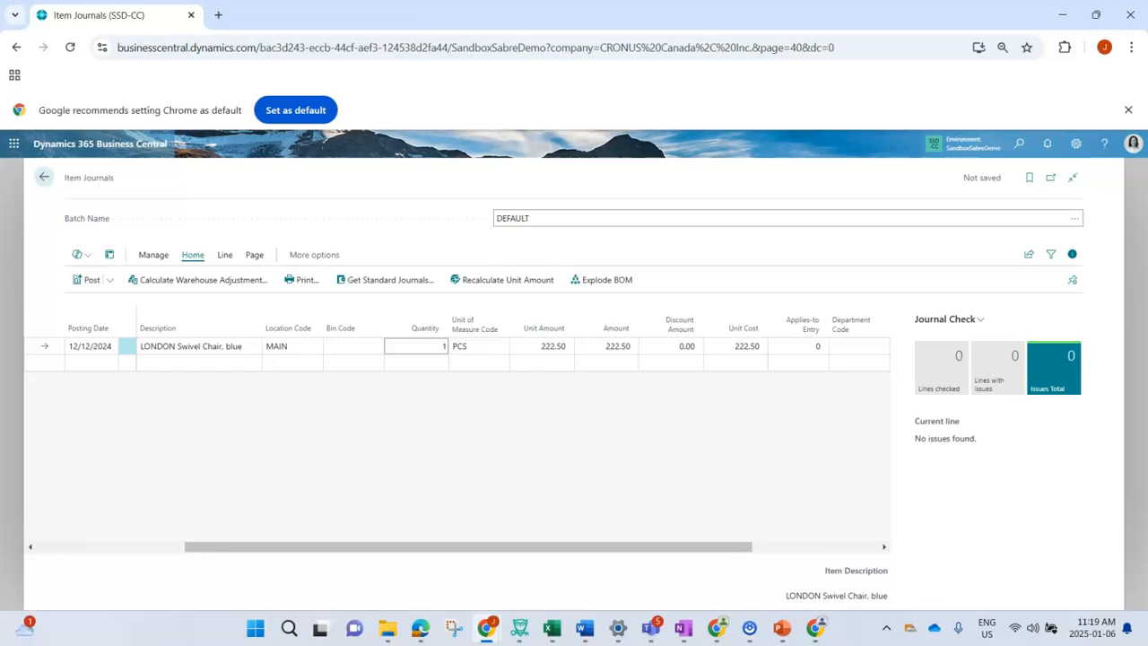
pyautogui.click(737, 346)
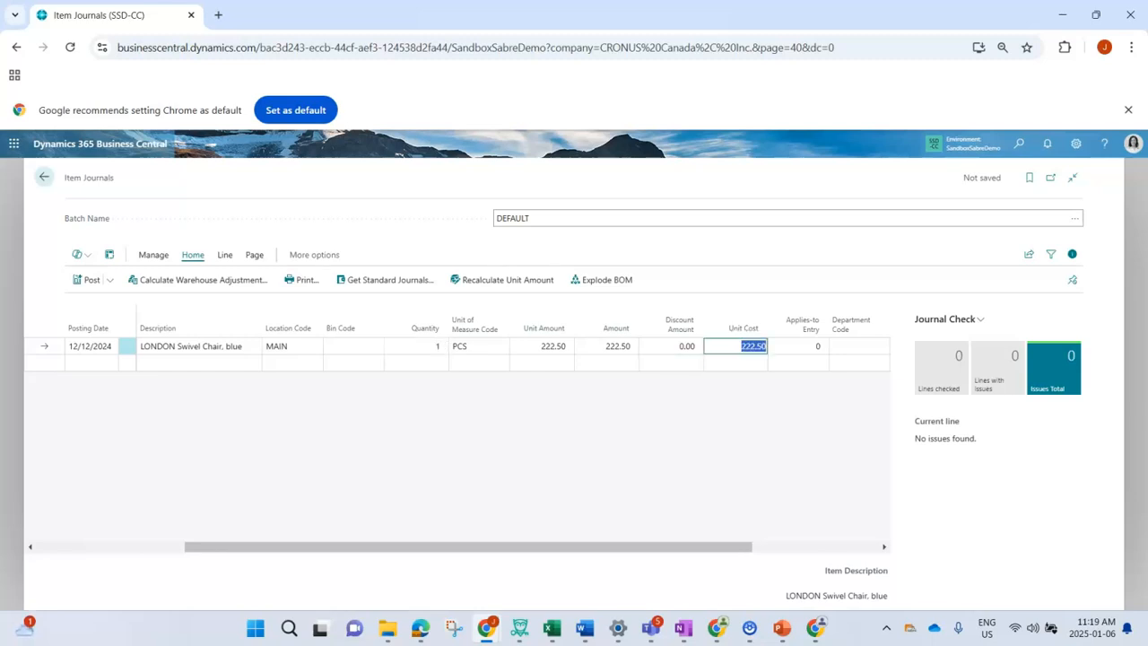
# Personalize the Item Journals page by adding the Reason Code field between Quantity and Unit of Measure Code.
pyautogui.moveTo(468, 547); pyautogui.dragTo(595, 547)
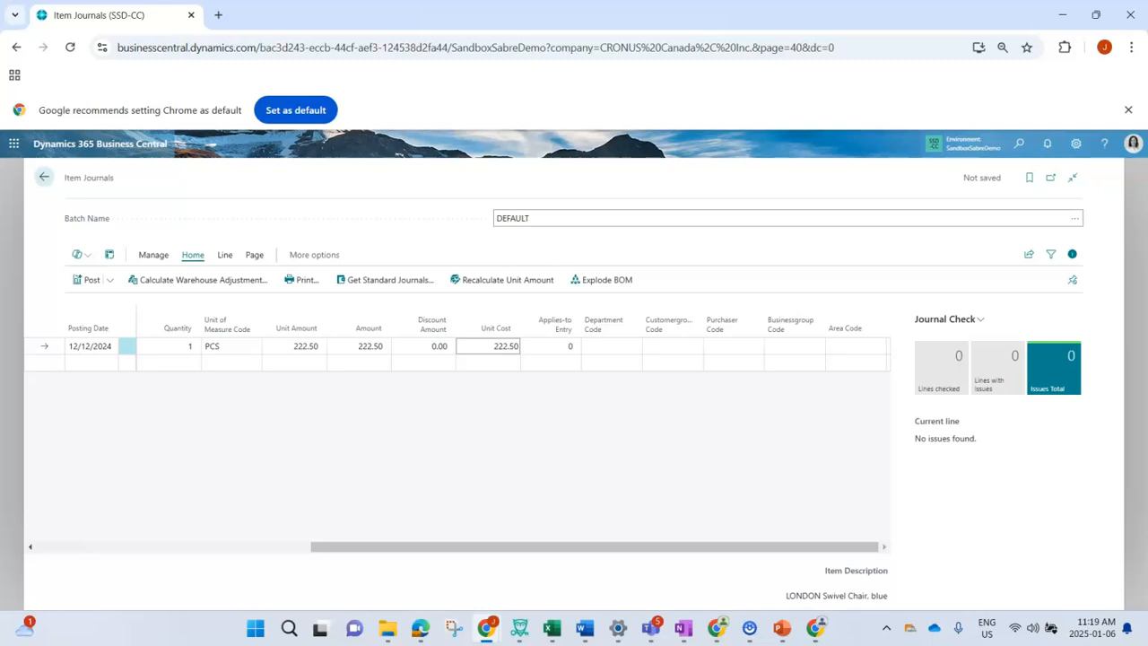
pyautogui.click(1075, 143)
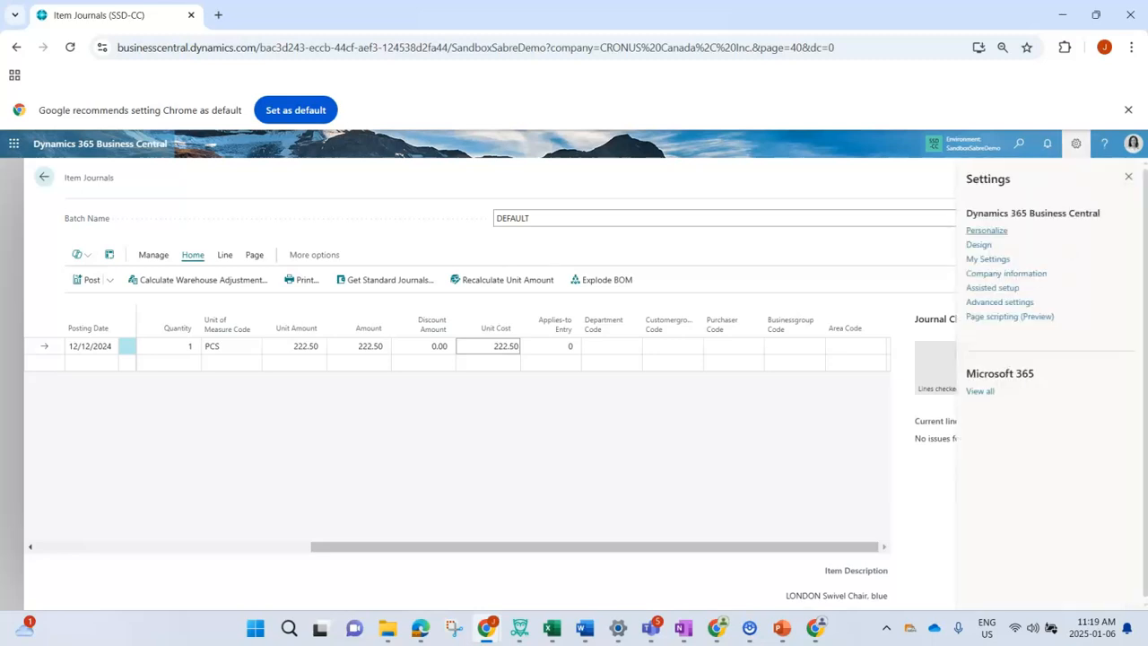
pyautogui.click(987, 231)
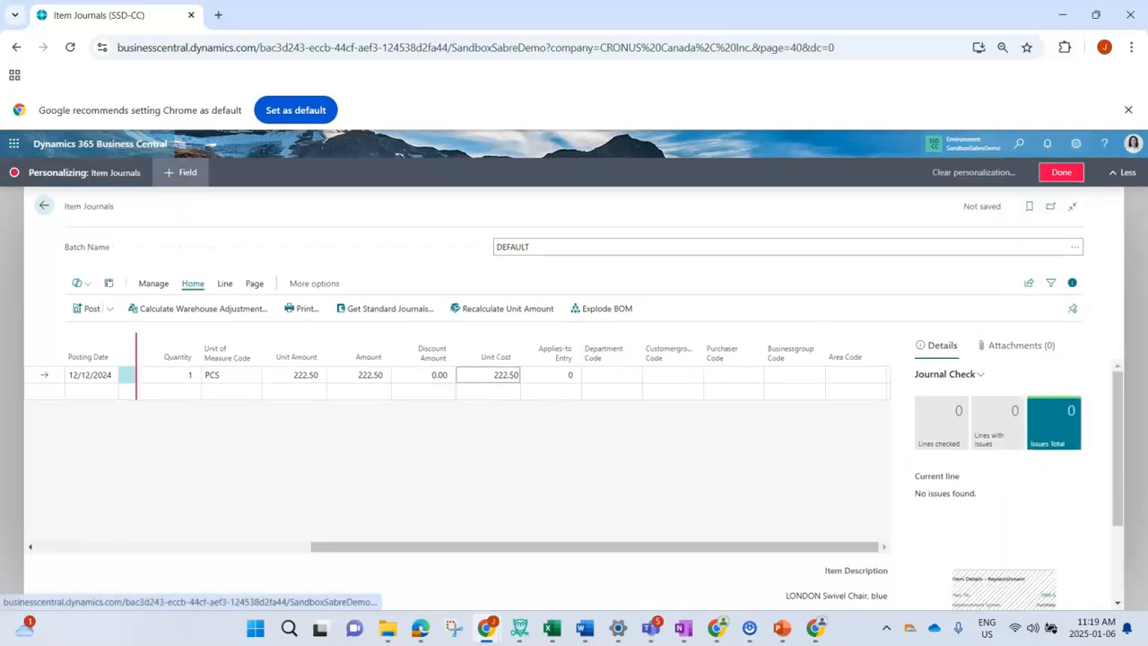
pyautogui.click(182, 173)
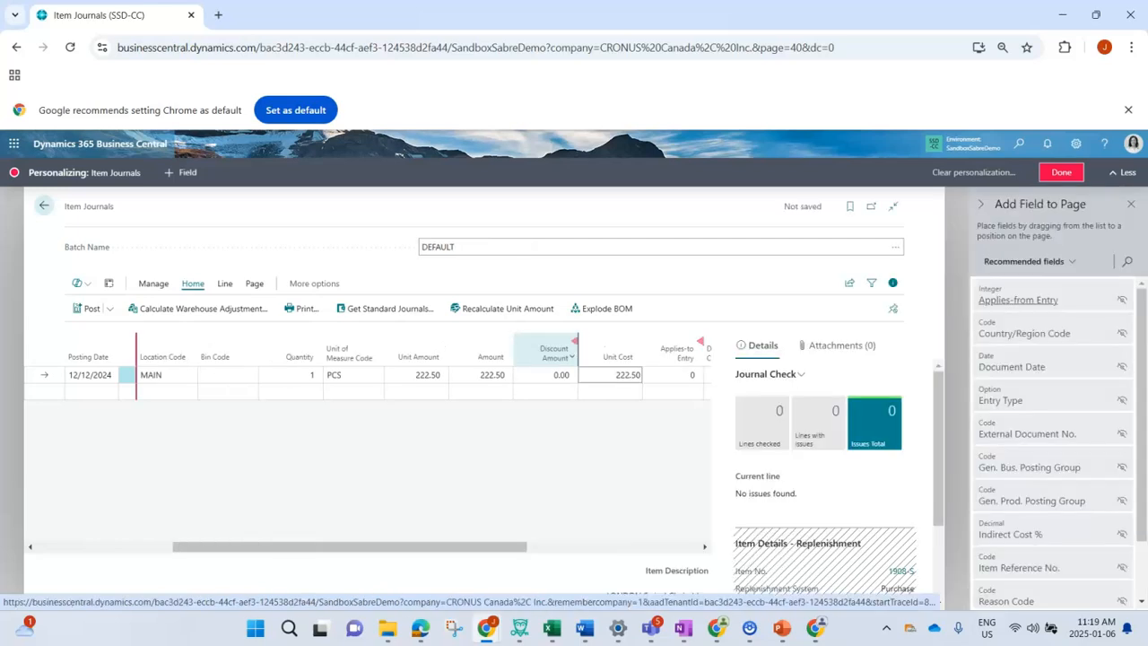
pyautogui.click(1127, 261)
pyautogui.write('reas')
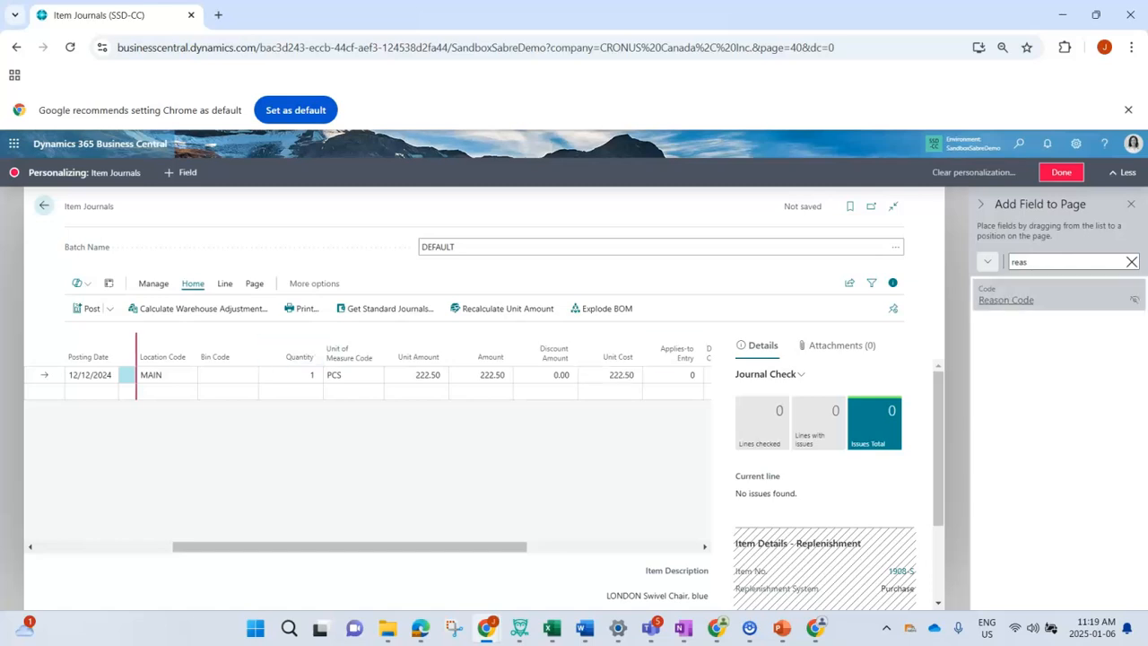
pyautogui.moveTo(1006, 299); pyautogui.dragTo(325, 351)
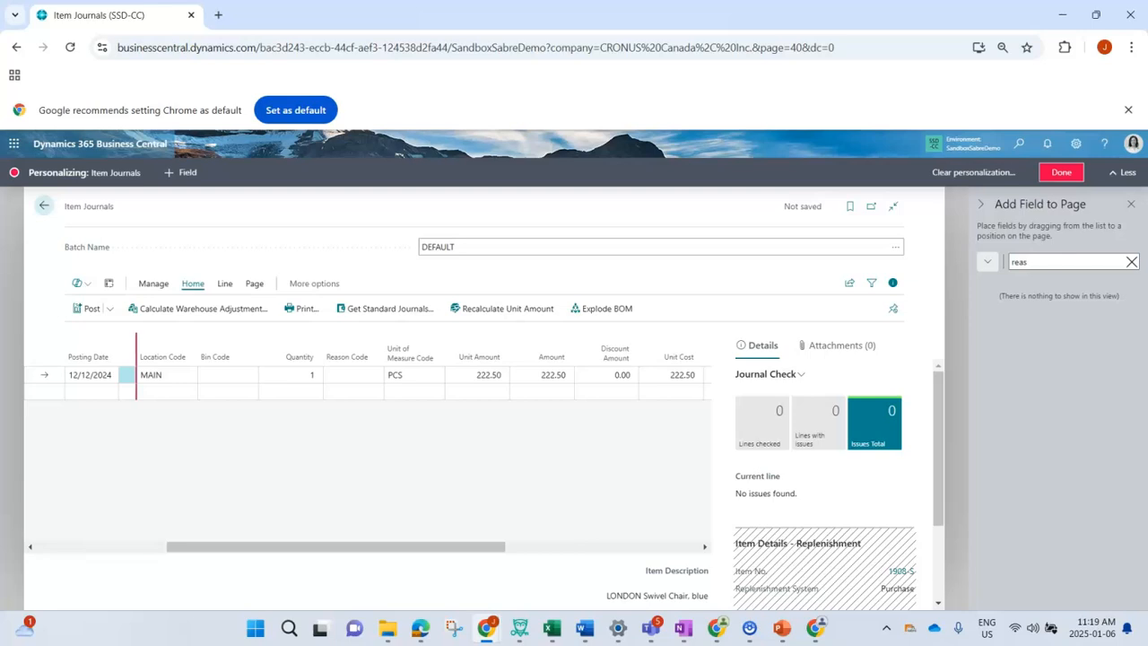
pyautogui.click(1061, 171)
# Assign reason code INVCOUNT to the swivel chair line and post the journal.
pyautogui.click(623, 346)
pyautogui.click(618, 397)
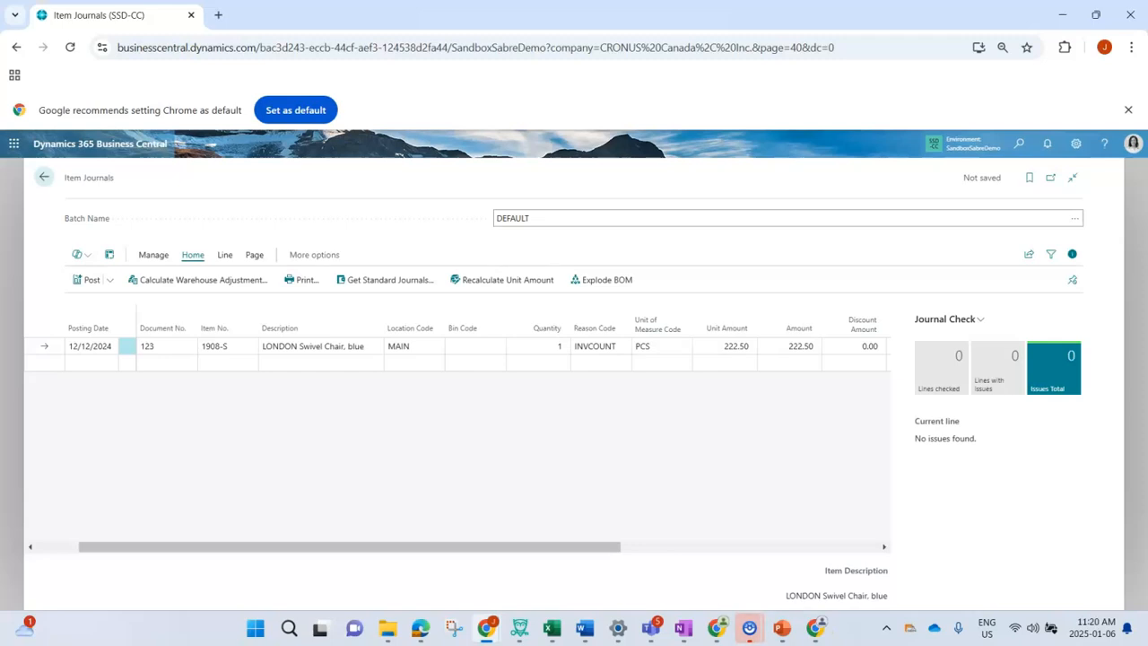
pyautogui.click(87, 279)
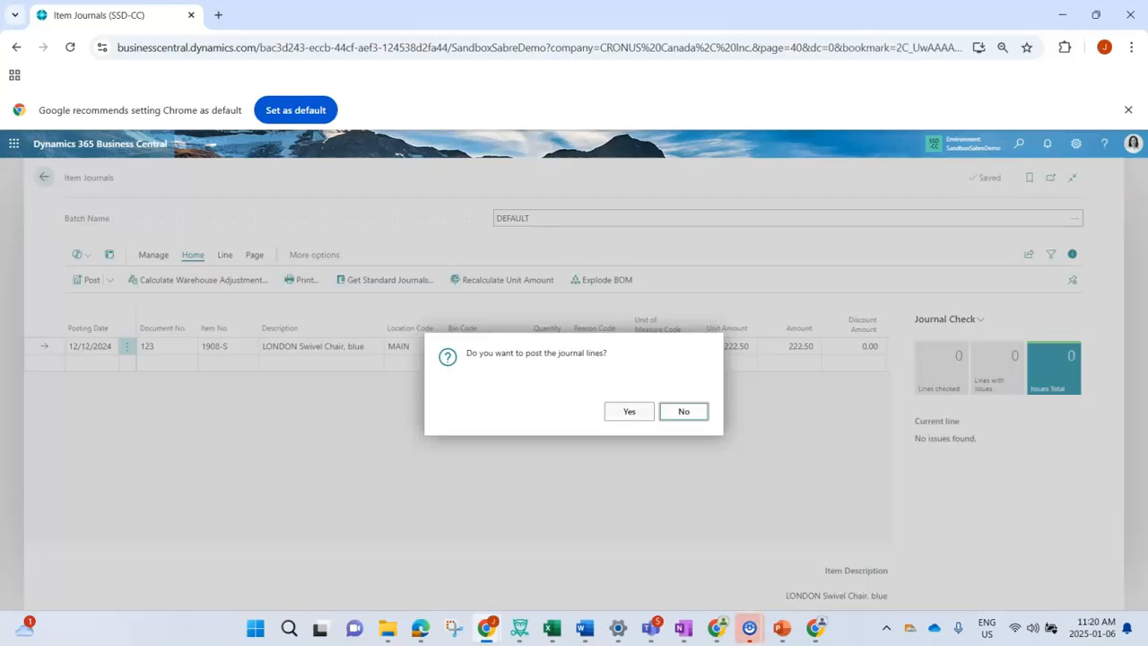
pyautogui.click(629, 412)
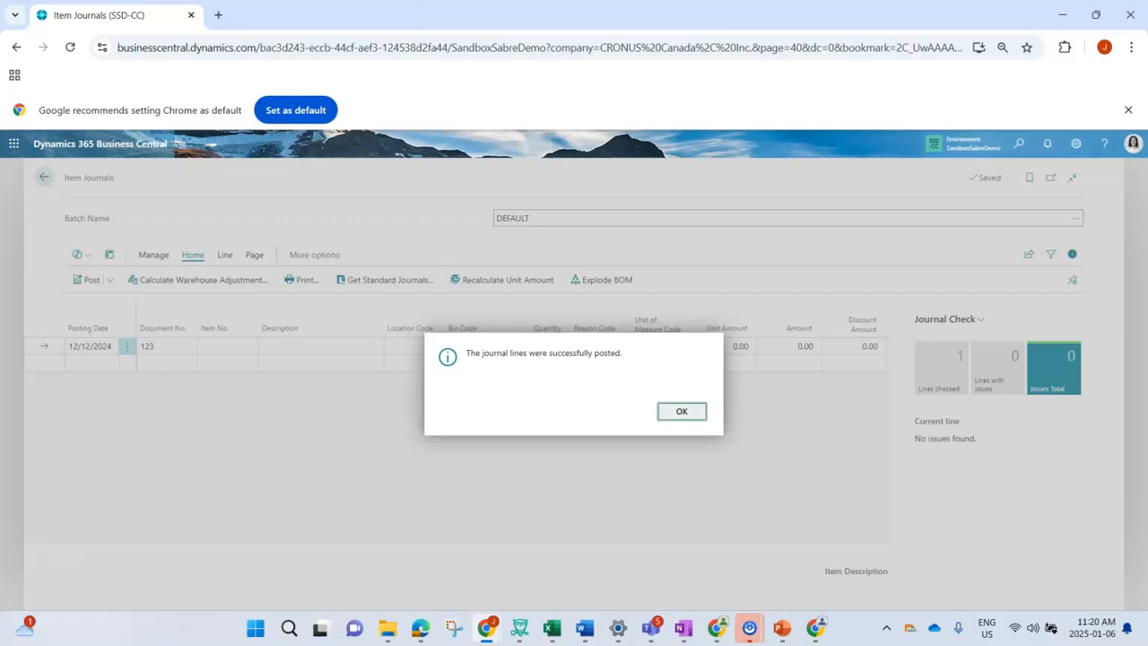
pyautogui.click(680, 412)
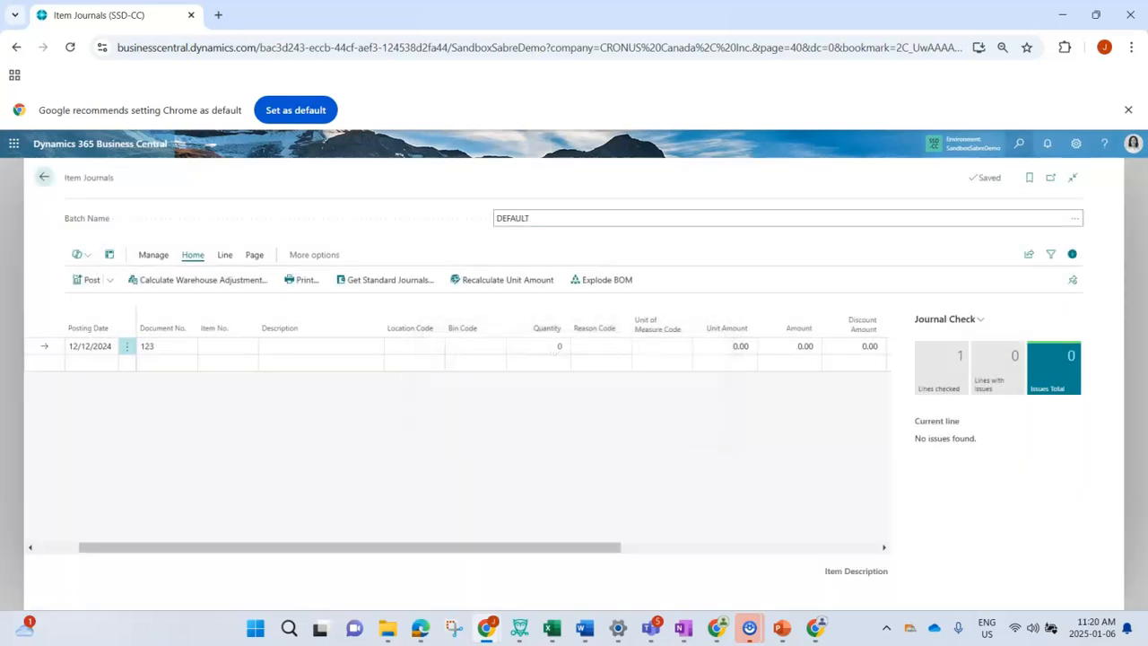
# Find and open the Item Ledger Entries page and expand it to full width to review the posted adjustment.
pyautogui.hotkey('alt', 'q')
pyautogui.write('item ledge')
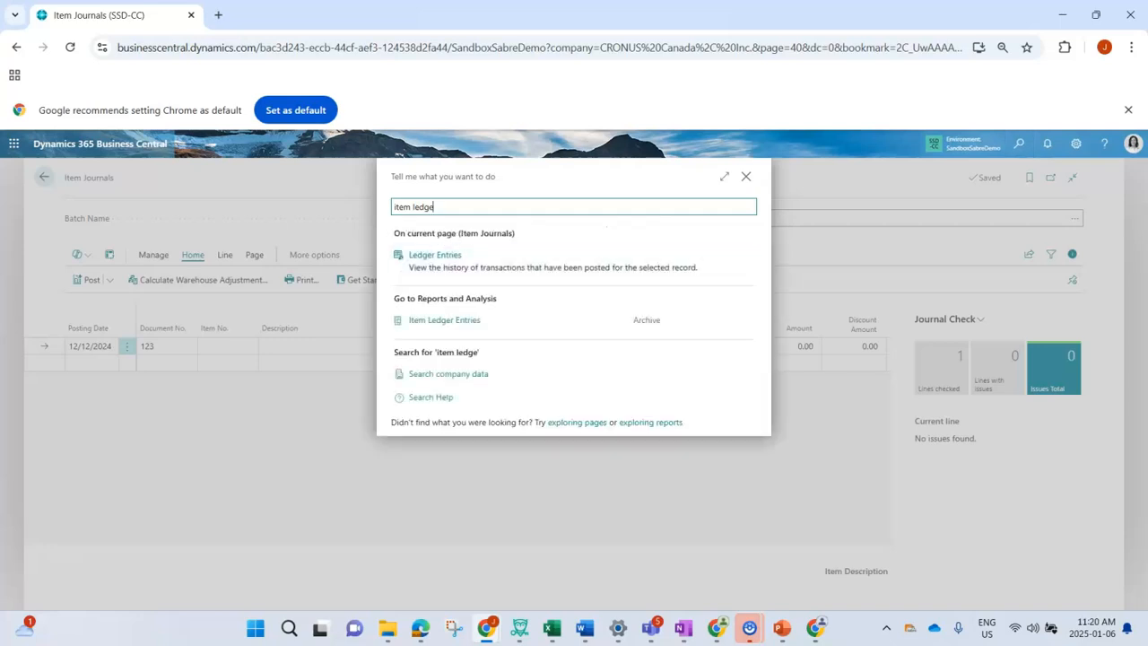
pyautogui.click(444, 320)
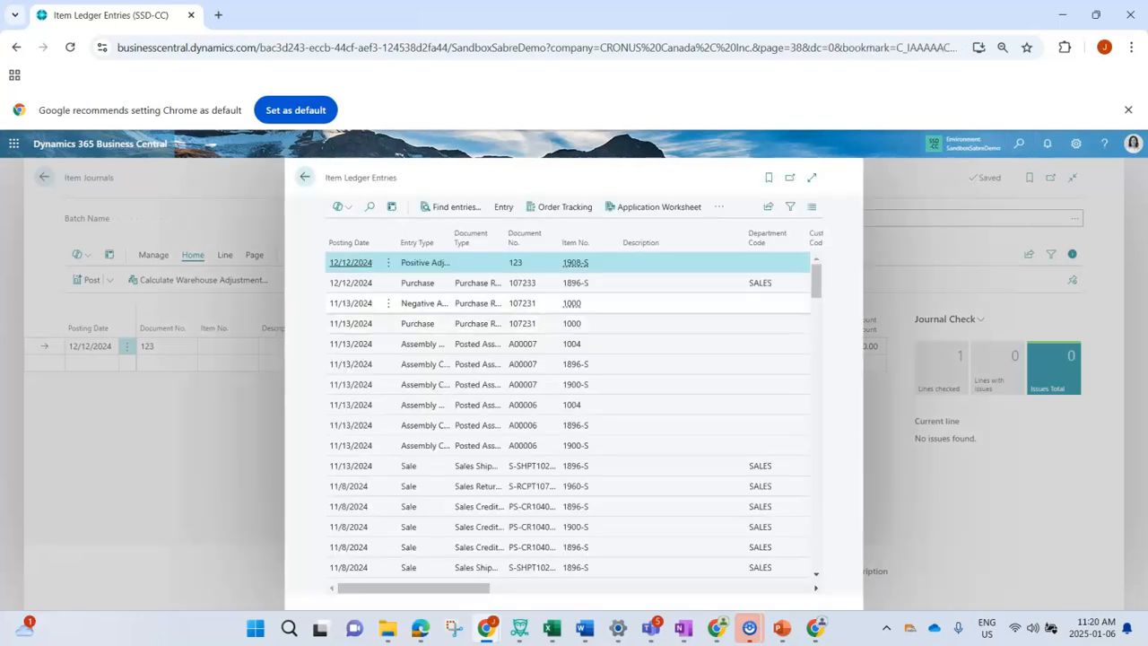
pyautogui.click(812, 177)
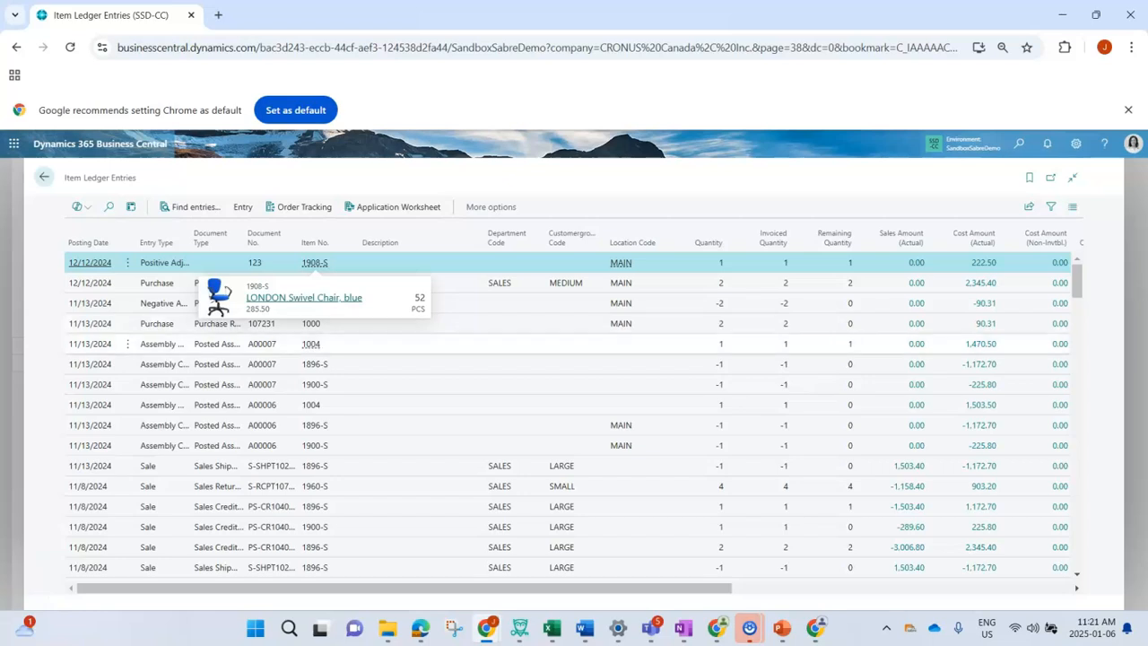
# Open the item card for 1908-S from its ledger entry and examine the quantity in the Inventory section.
pyautogui.click(304, 296)
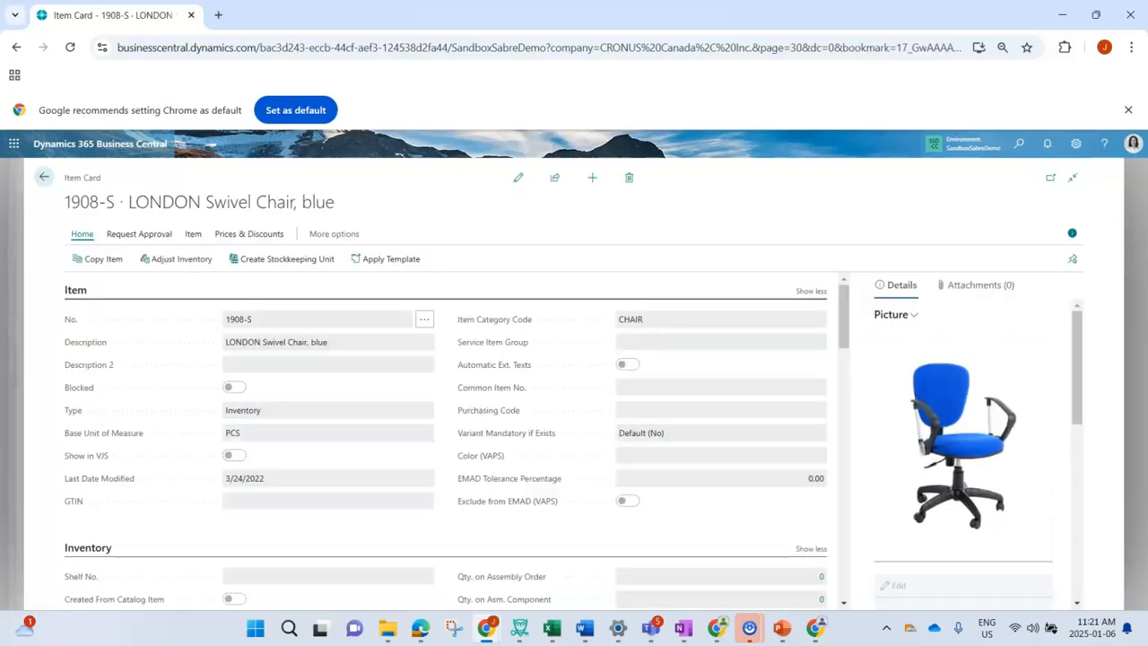
pyautogui.scroll(-2, 445, 440)
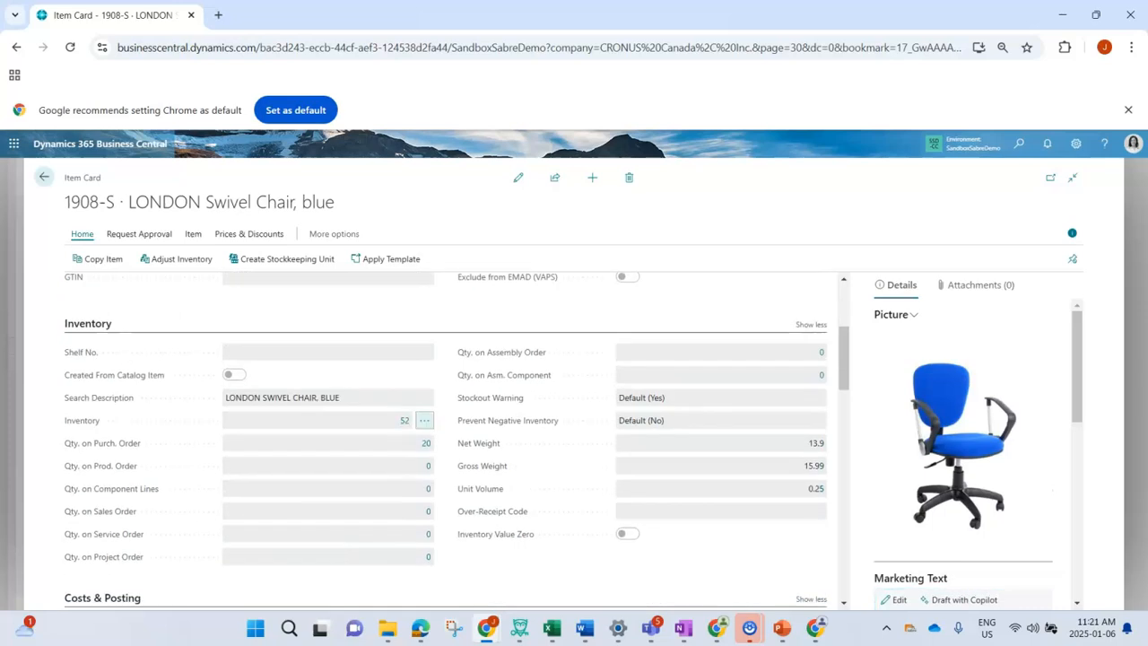
pyautogui.moveTo(507, 420)
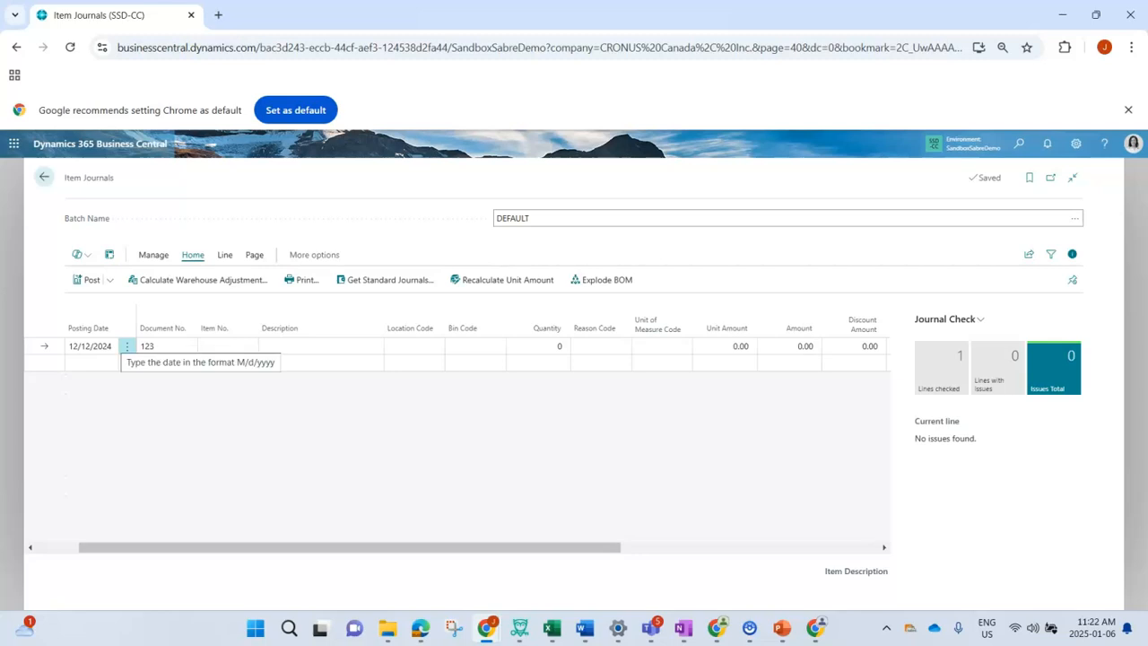
# Set the new journal line's posting date to 12/13/2024 and choose item 1908-S, LONDON Swivel Chair, blue.
pyautogui.click(109, 346)
pyautogui.click(108, 346)
pyautogui.click(165, 424)
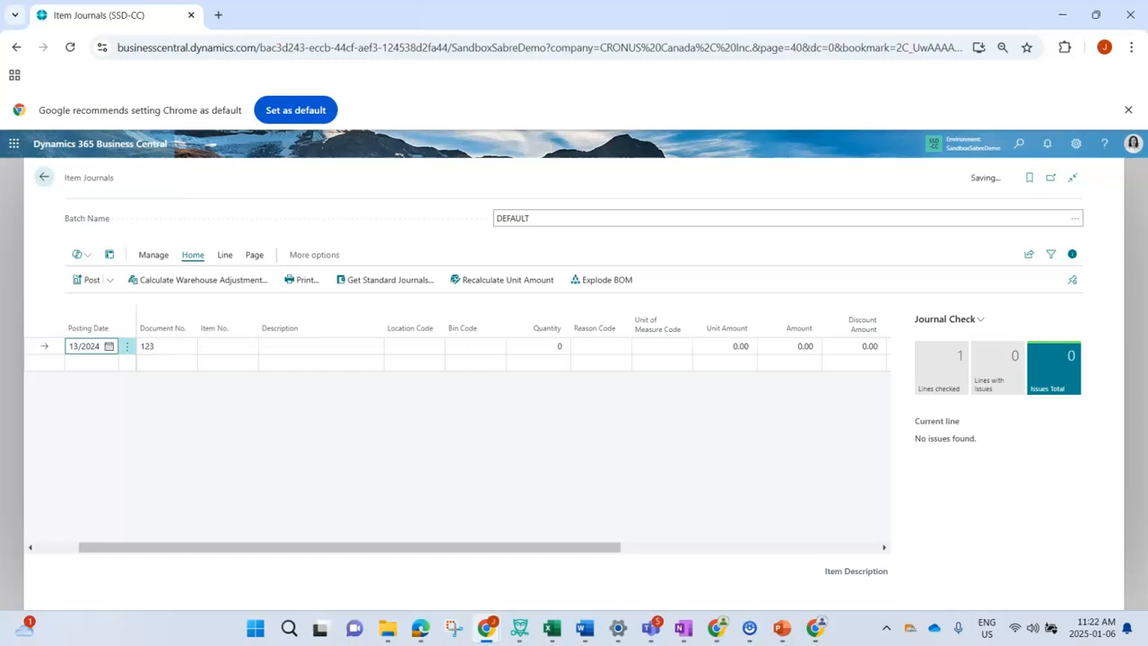
pyautogui.click(220, 346)
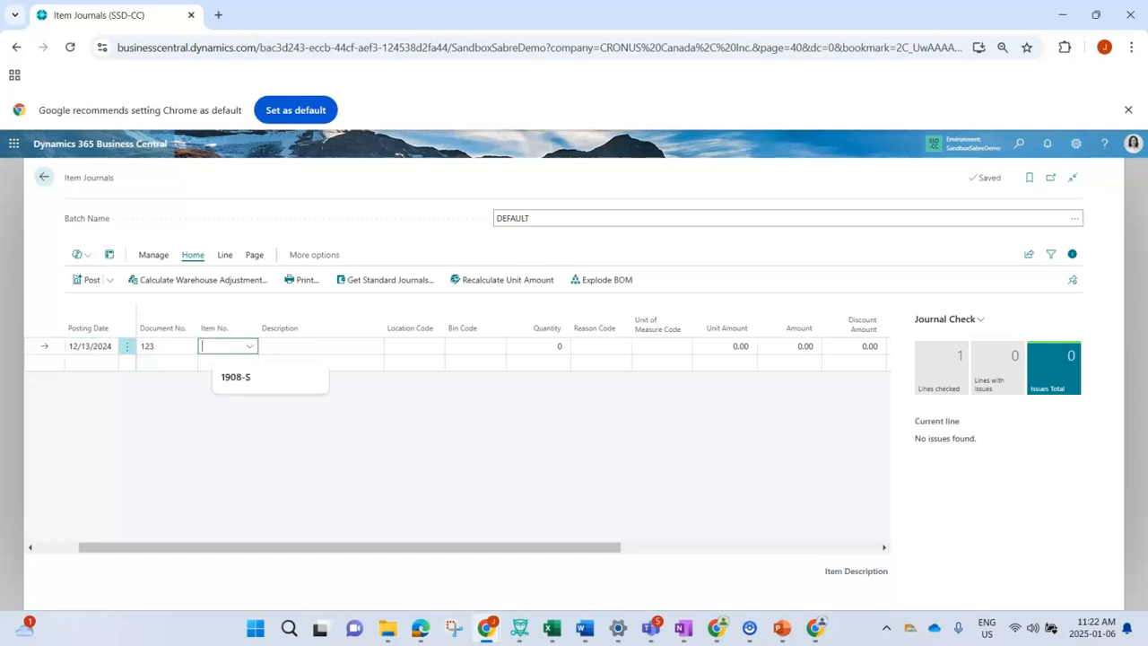
pyautogui.write('swive')
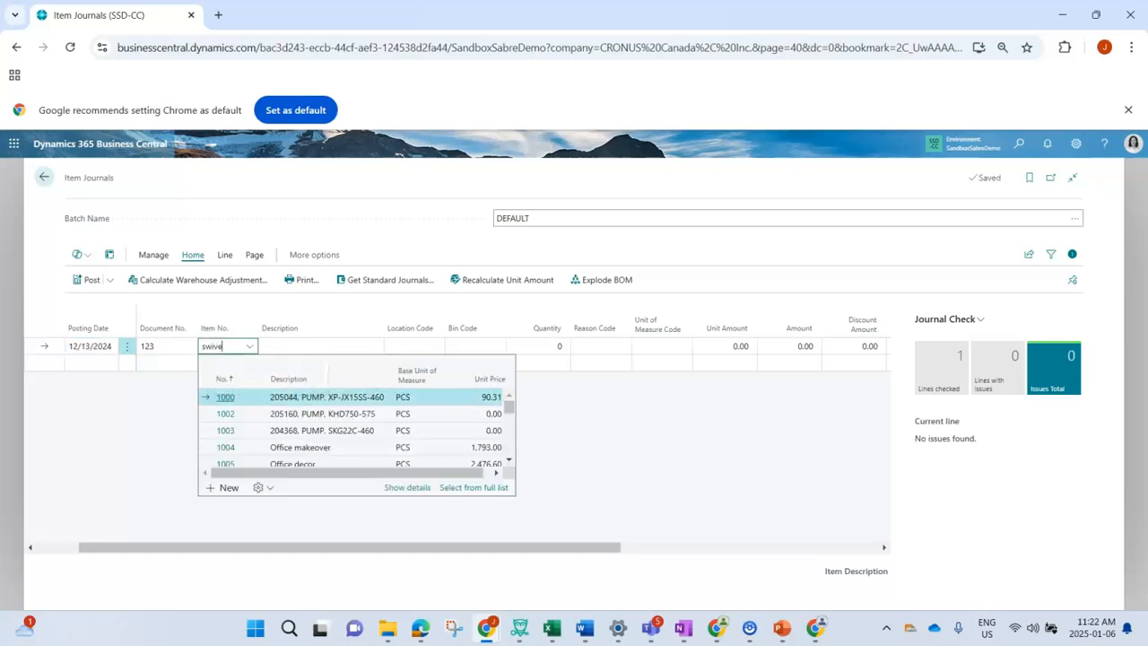
pyautogui.click(321, 397)
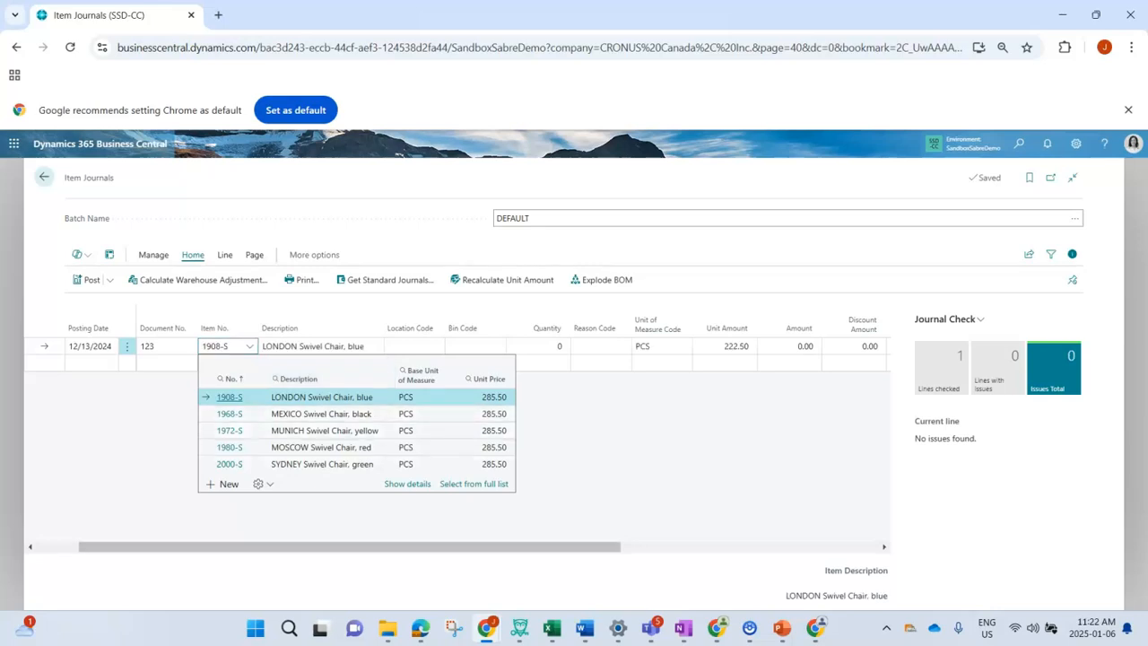
# Fill in location code MAIN, quantity 1 and reason code WI on the 12/13/2024 journal line.
pyautogui.click(436, 346)
pyautogui.write('main')
pyautogui.press('Tab')
pyautogui.press('Tab')
pyautogui.write('1')
pyautogui.press('Tab')
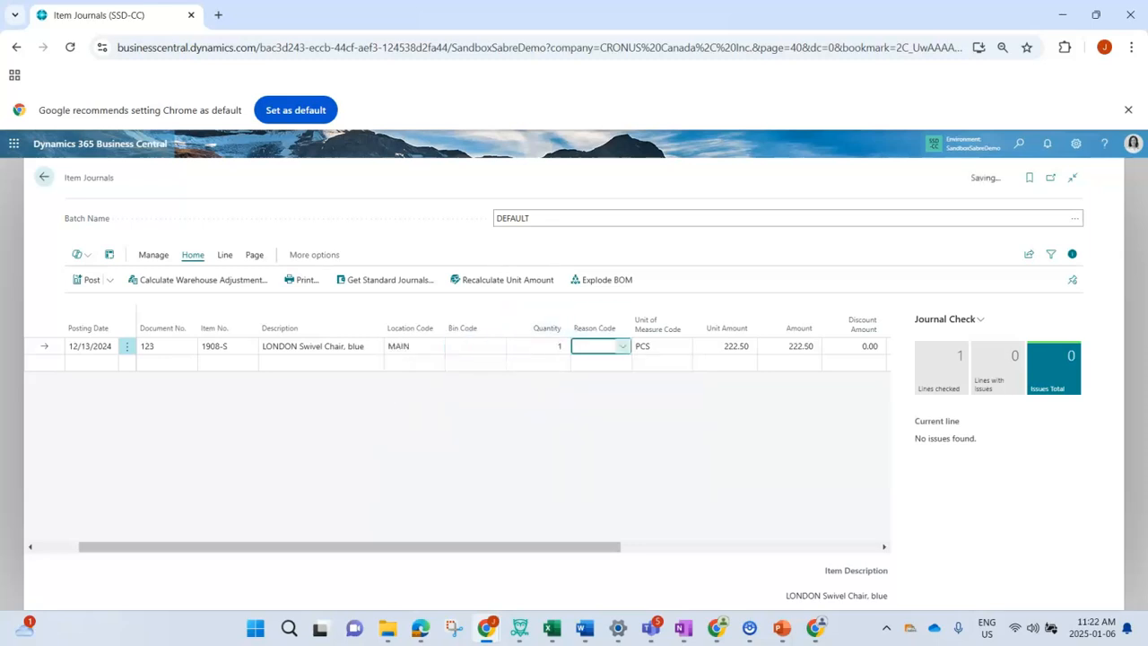
pyautogui.click(605, 431)
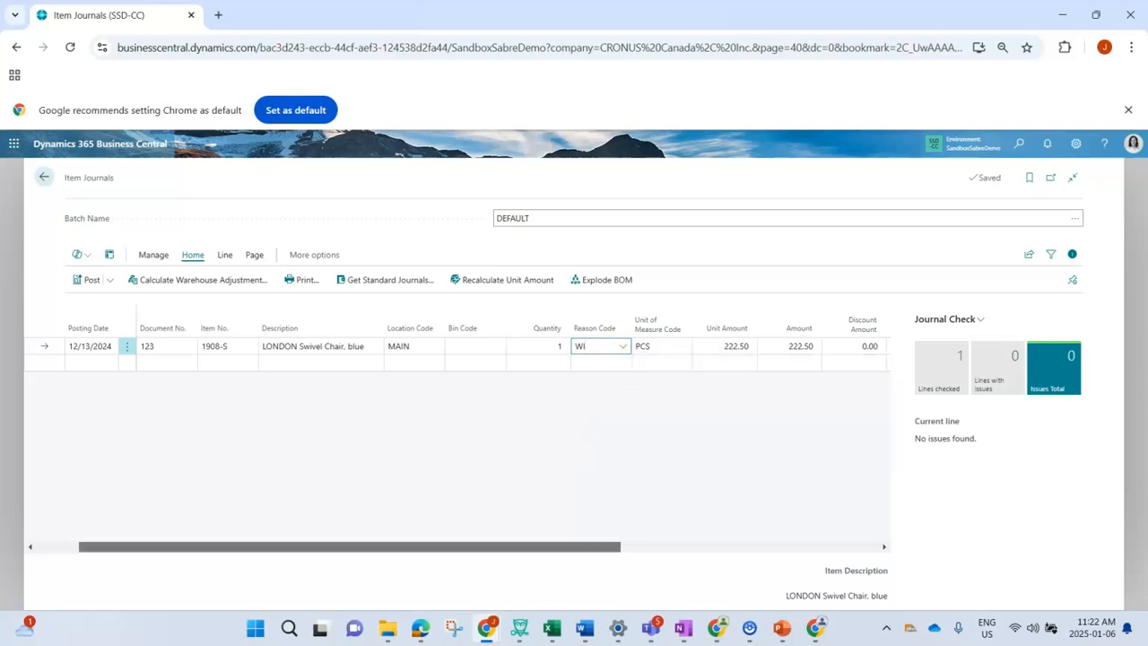
# Change the 12/13/2024 journal line's entry type to Negative Adjmt.
pyautogui.moveTo(350, 547); pyautogui.dragTo(301, 547)
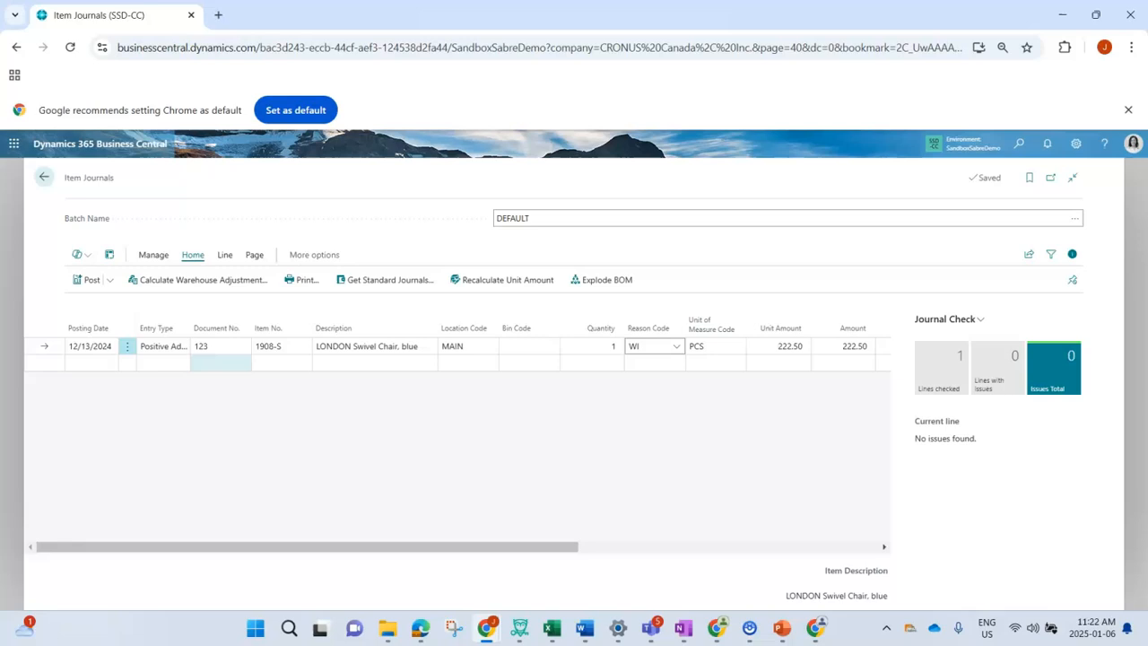
pyautogui.click(180, 346)
pyautogui.press('Down')
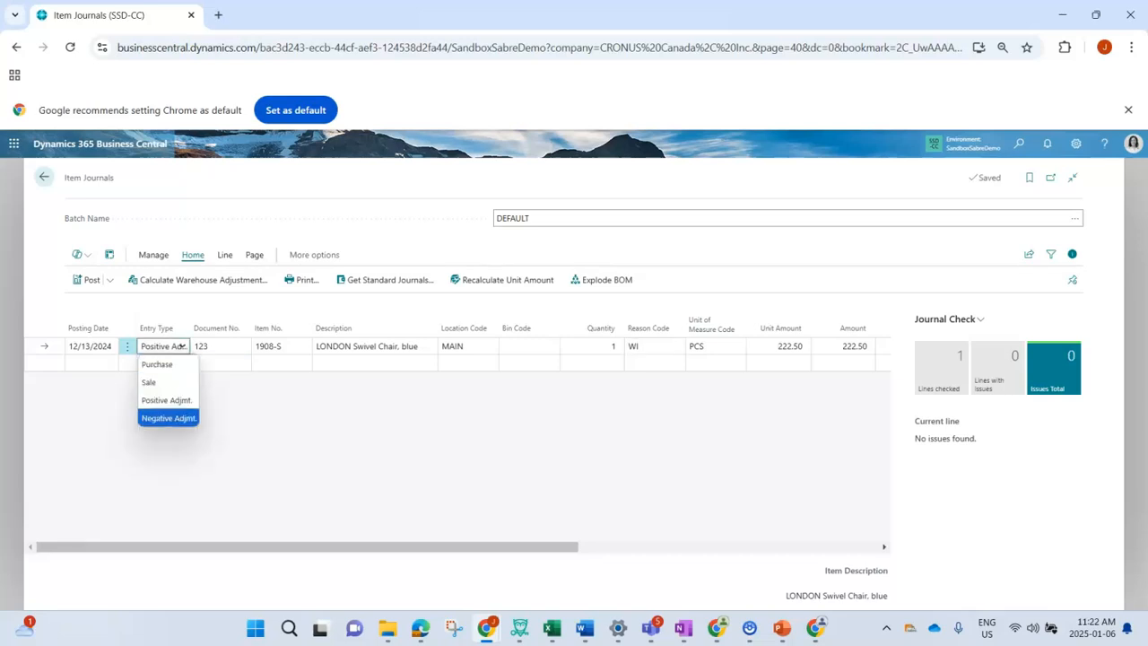
pyautogui.press('Return')
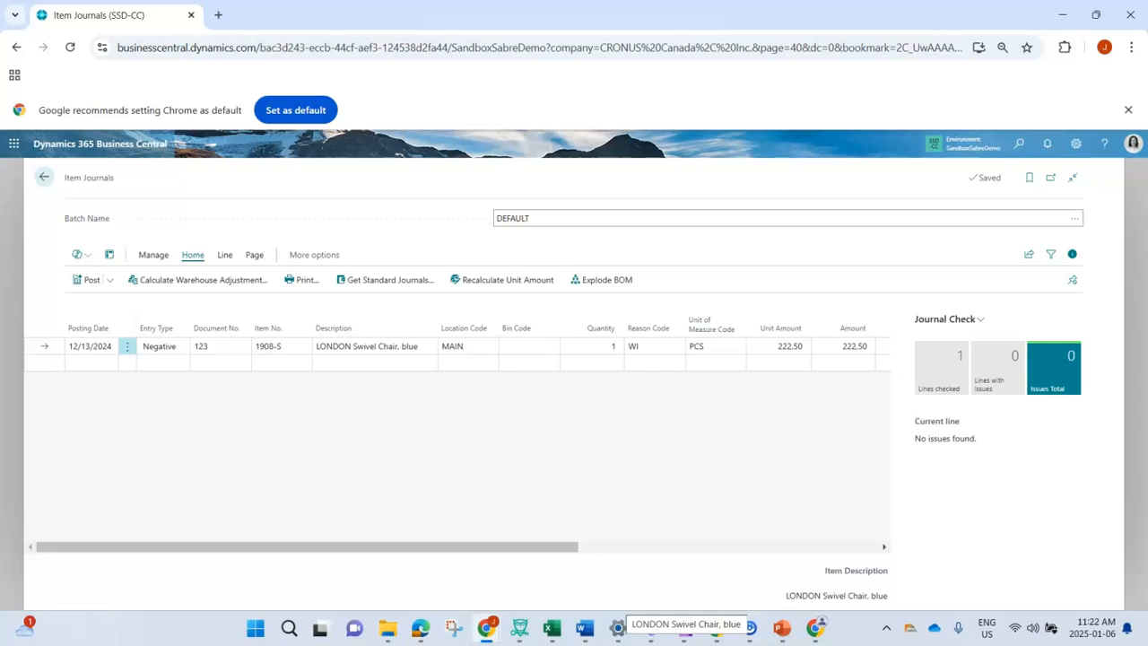
# Set the 12/13/2024 journal line's Applies-to Entry to the positive adjustment posted on 12/12/2024 under document 123.
pyautogui.moveTo(484, 546); pyautogui.dragTo(779, 546)
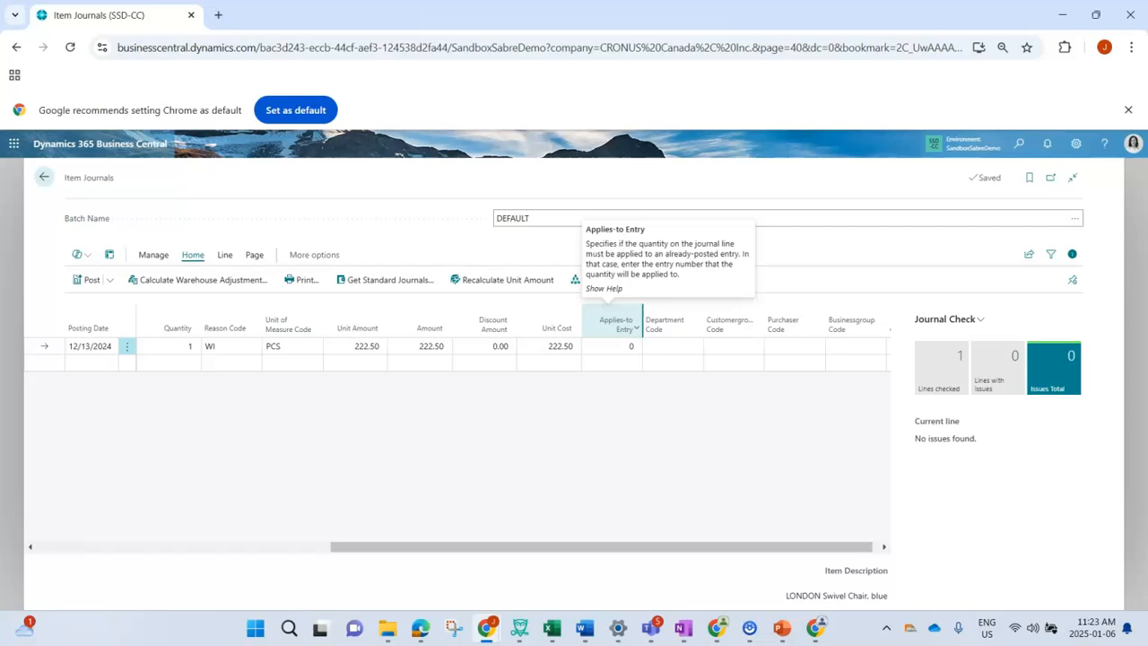
pyautogui.click(619, 346)
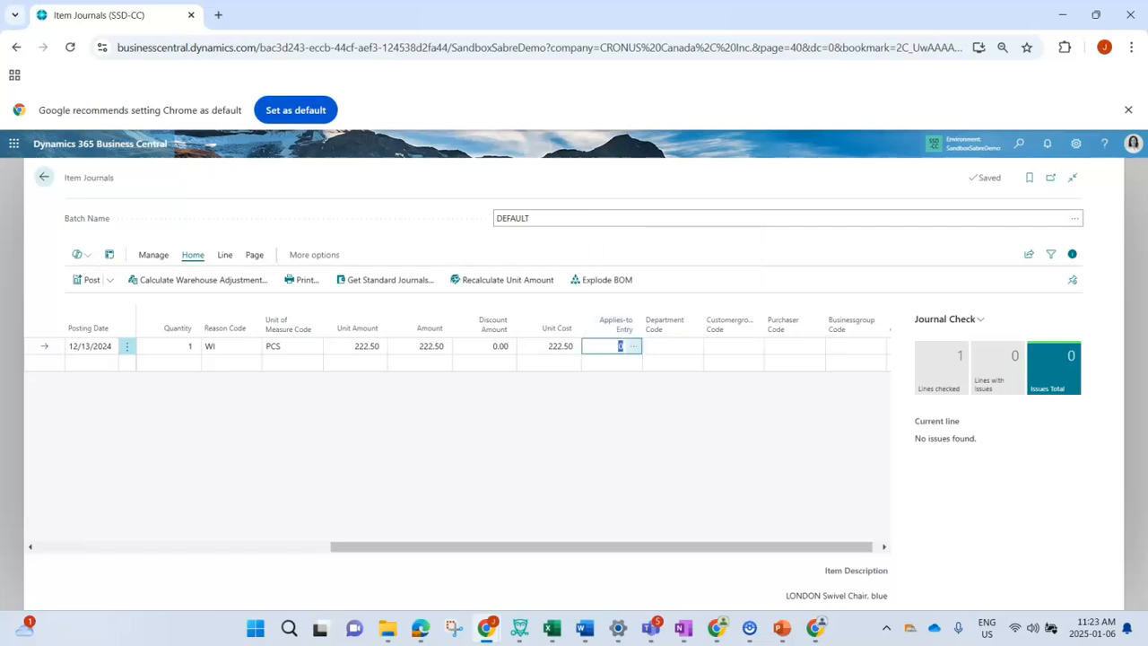
pyautogui.click(634, 346)
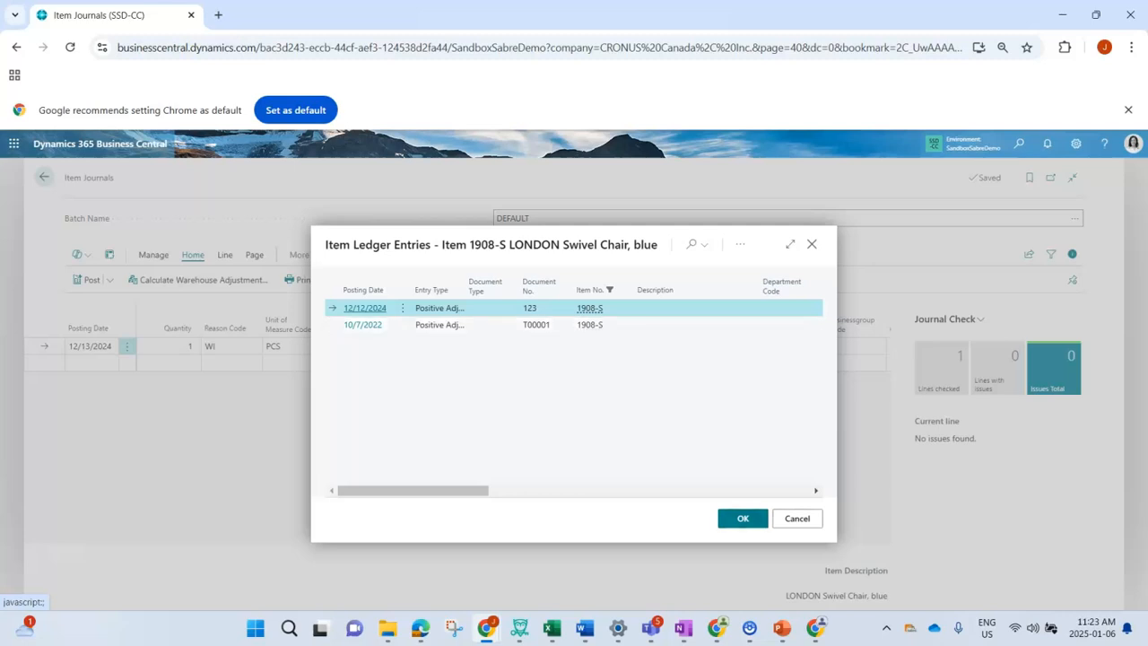
pyautogui.click(743, 518)
# Post the negative adjustment journal line for item 1908-S and dismiss the posting message.
pyautogui.moveTo(700, 547); pyautogui.dragTo(402, 547)
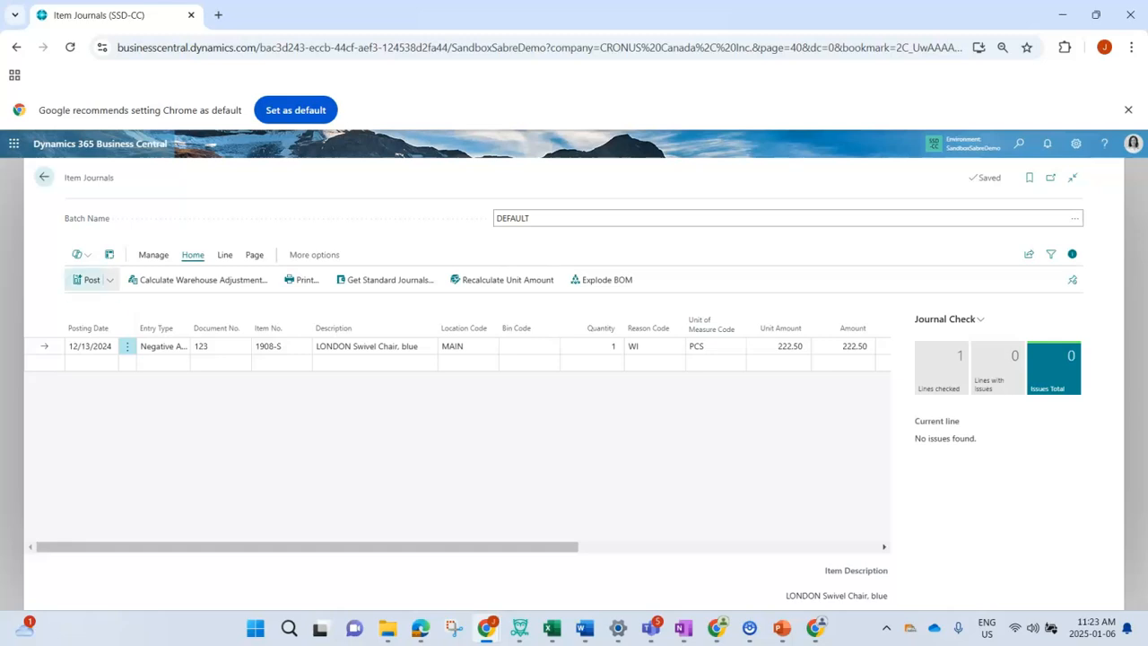
pyautogui.click(89, 280)
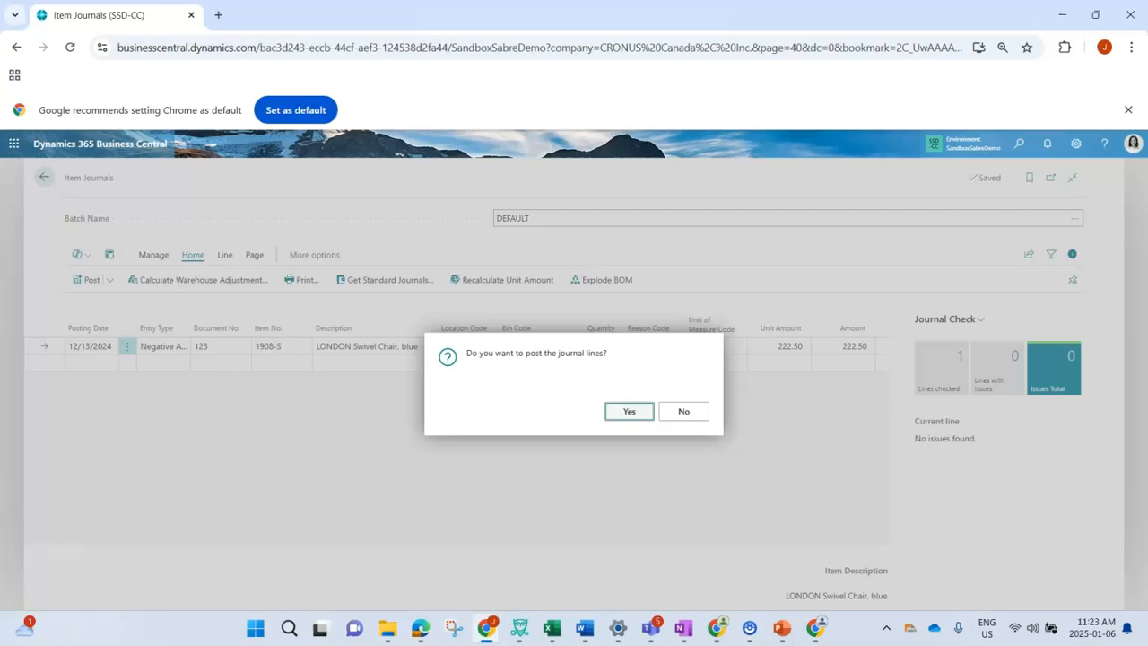
pyautogui.click(616, 412)
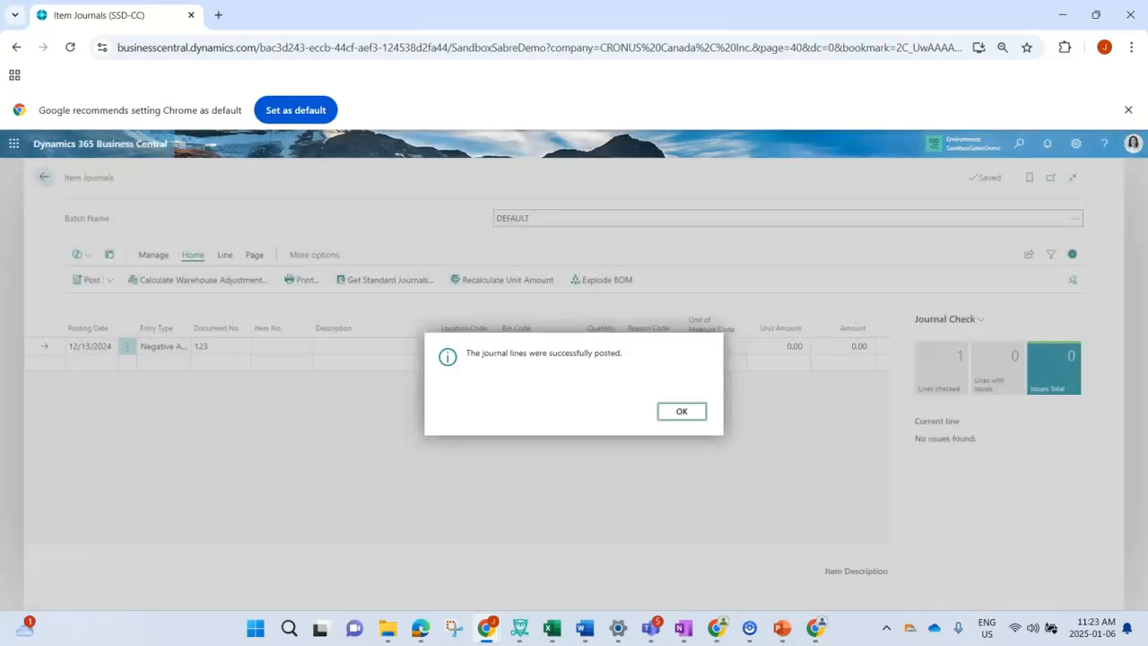
pyautogui.press('Return')
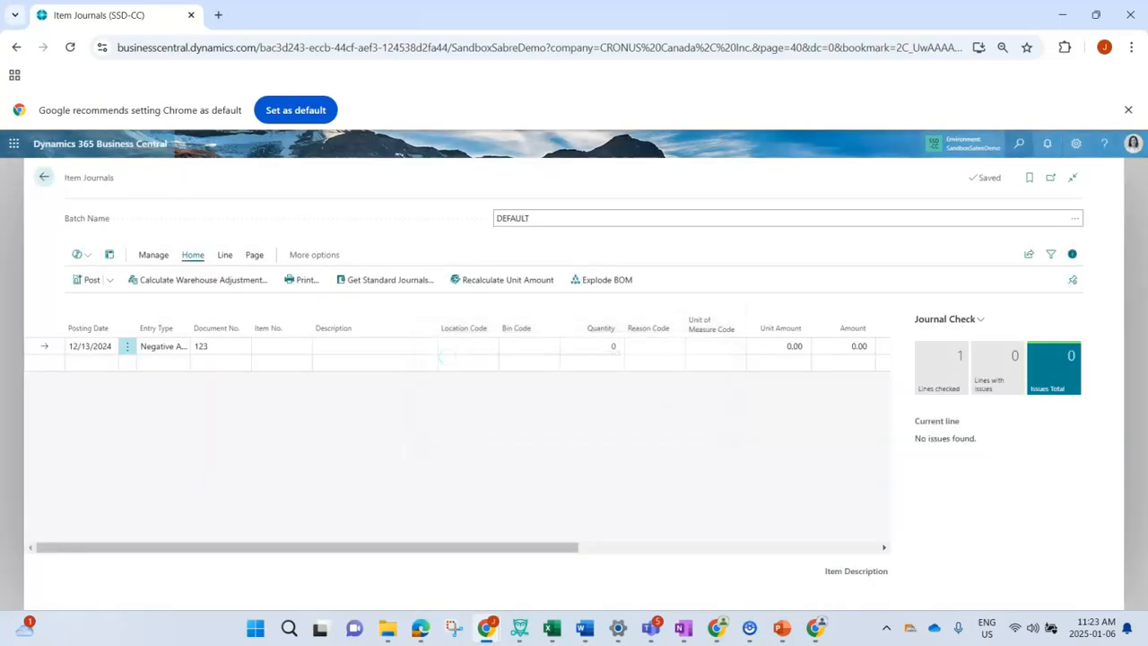
# Open the Items list, switch it out of analysis mode and search it for "blue".
pyautogui.hotkey('alt', 'q')
pyautogui.write('items')
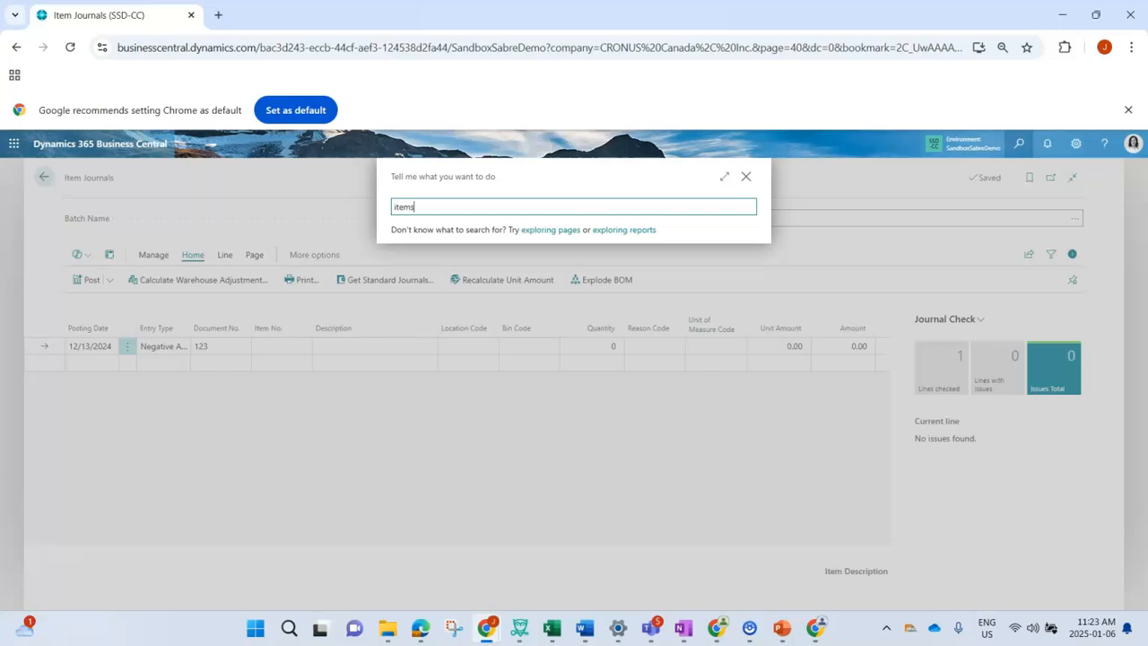
pyautogui.click(734, 355)
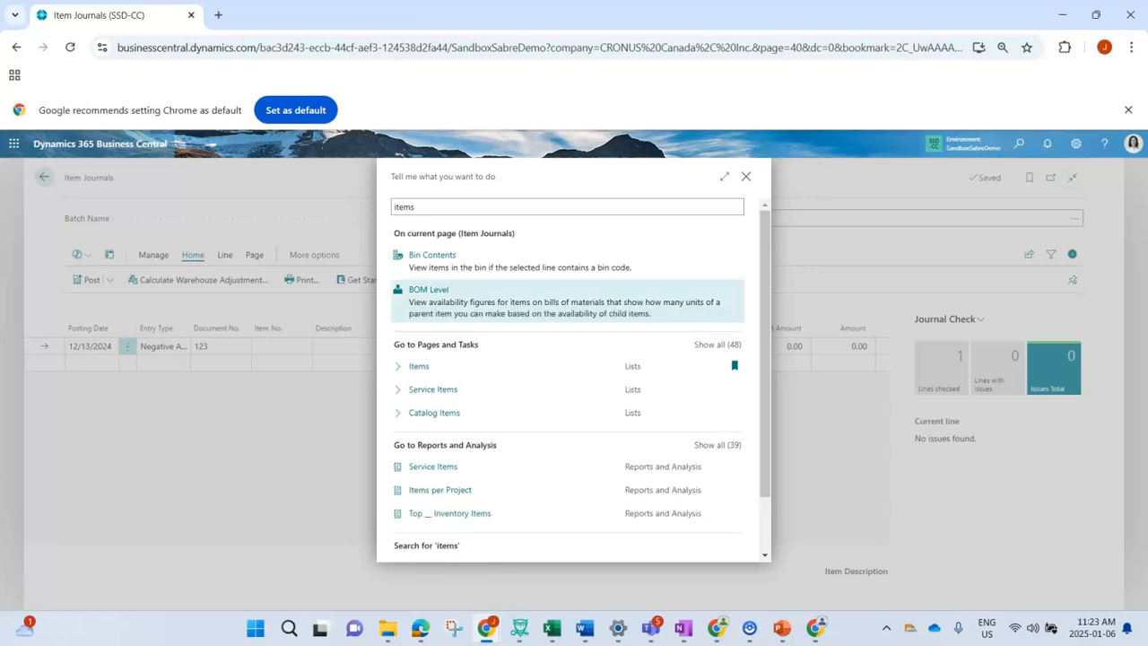
pyautogui.click(419, 356)
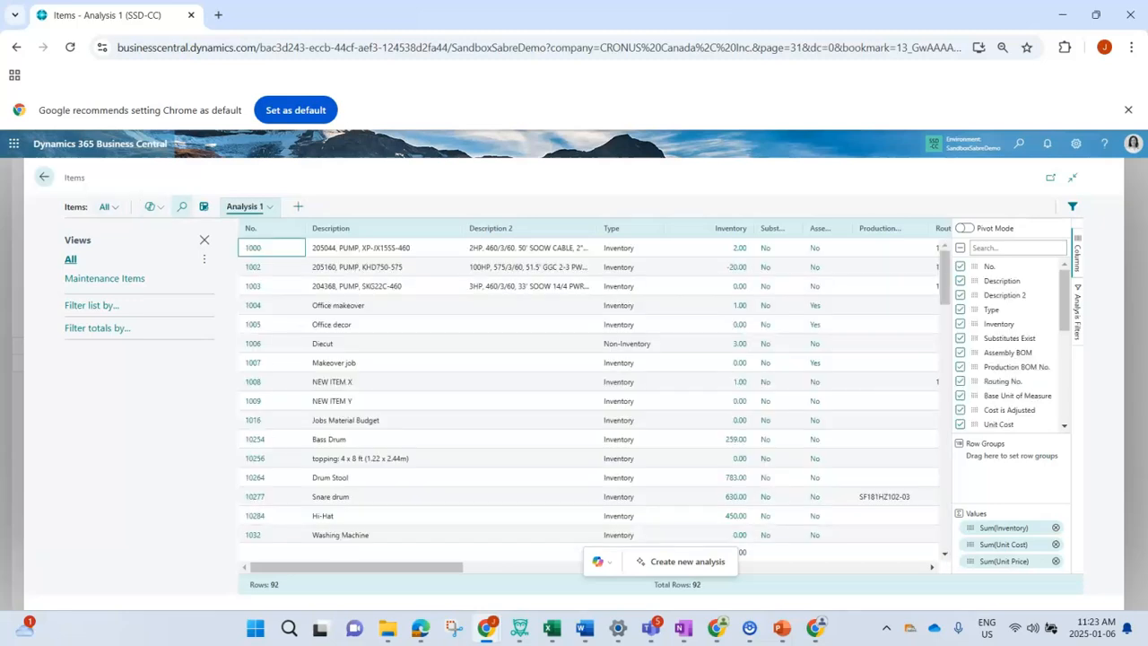
pyautogui.click(203, 206)
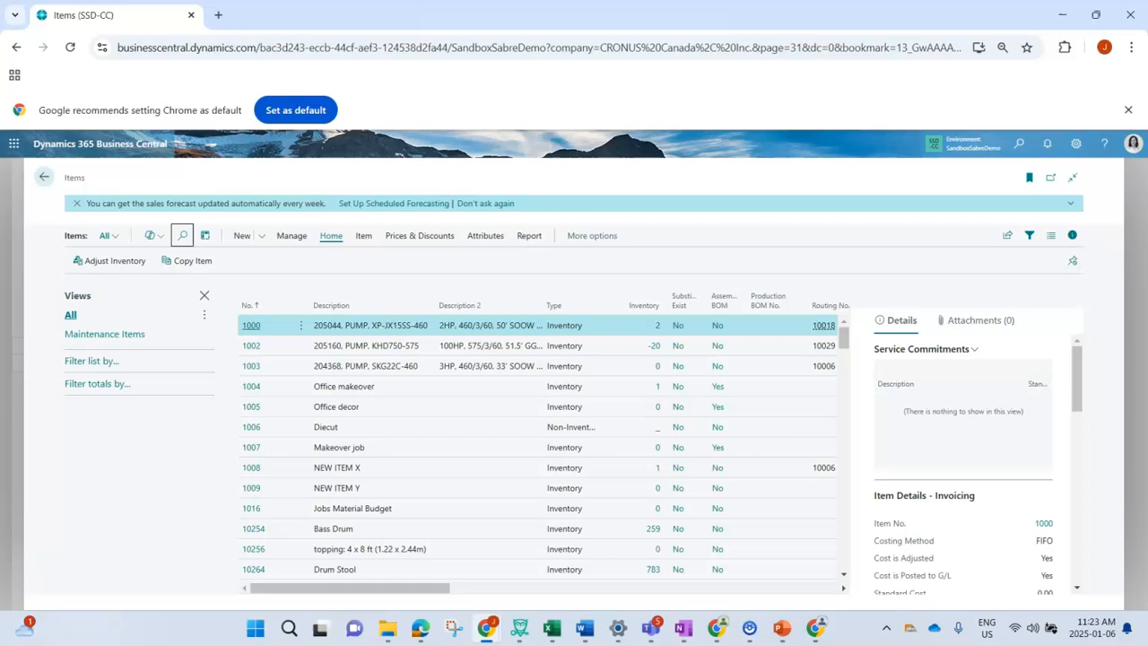
pyautogui.click(182, 235)
pyautogui.write('blue')
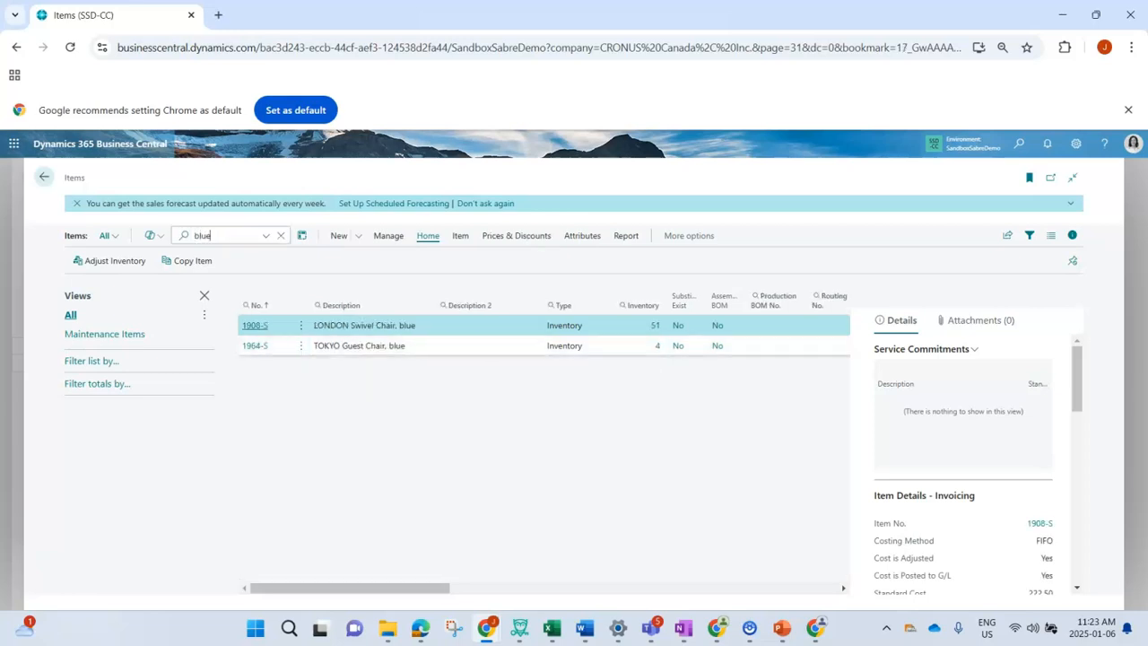